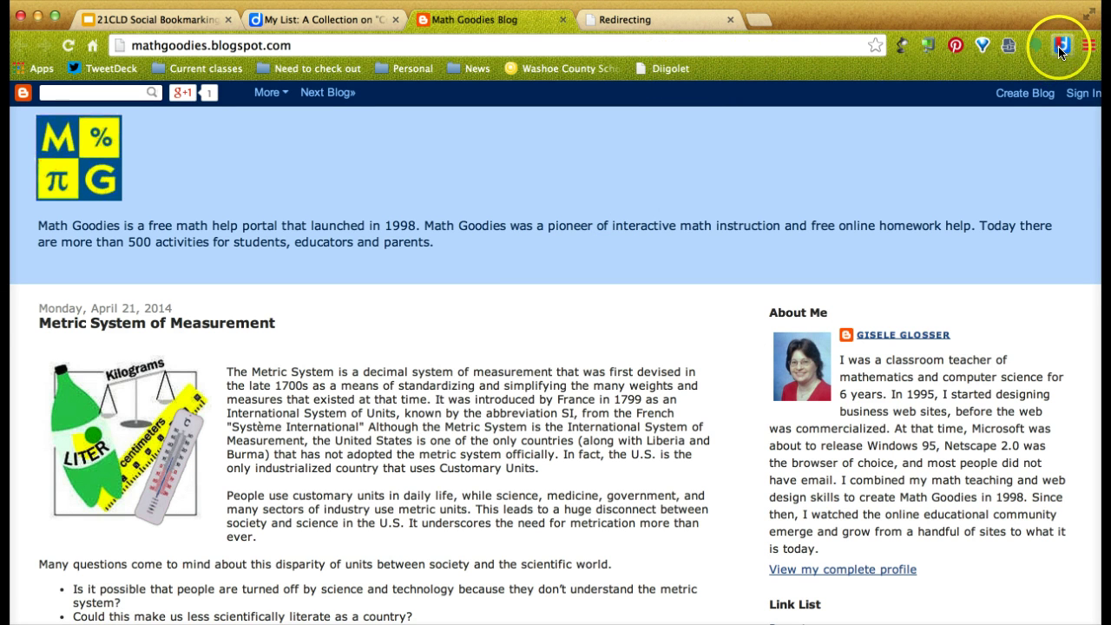
- Launch the Diigolet toolbar on the Math Goodies post and try blue highlighting
left_click(651, 68)
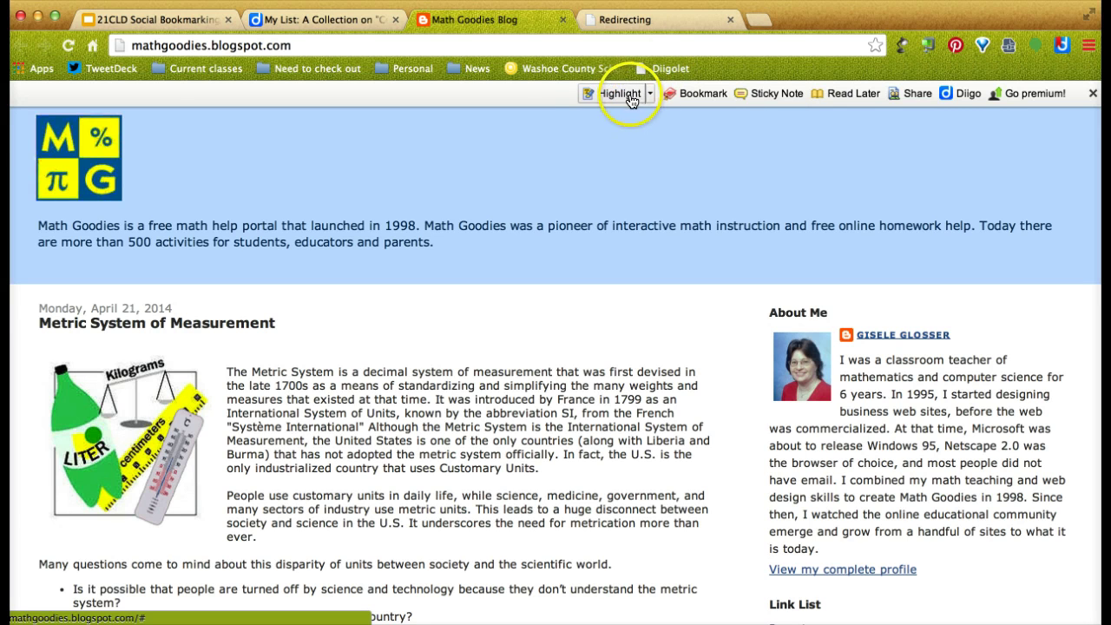
left_click(630, 100)
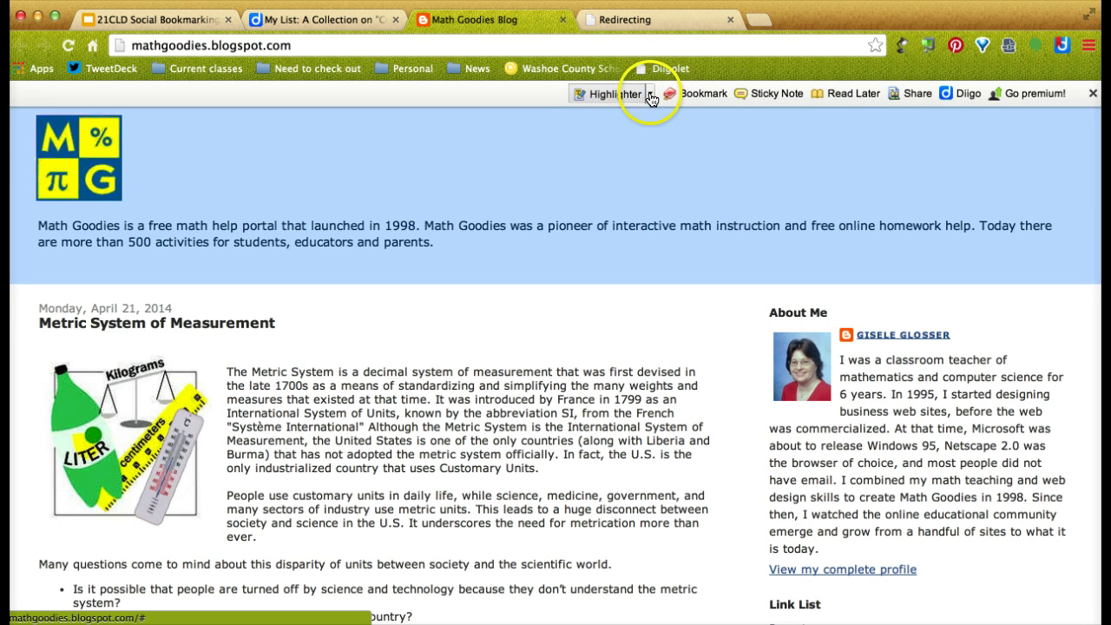
left_click(650, 95)
left_click(600, 137)
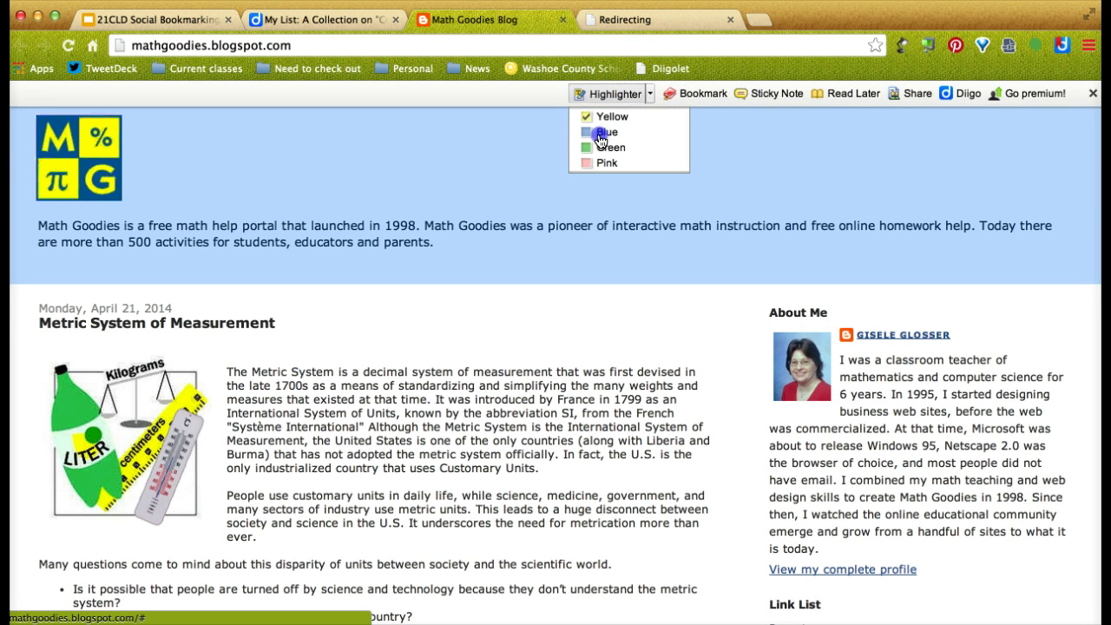
left_click(620, 93)
- Try another highlight colour, then reload Diigolet with highlighting turned back on
left_click(651, 97)
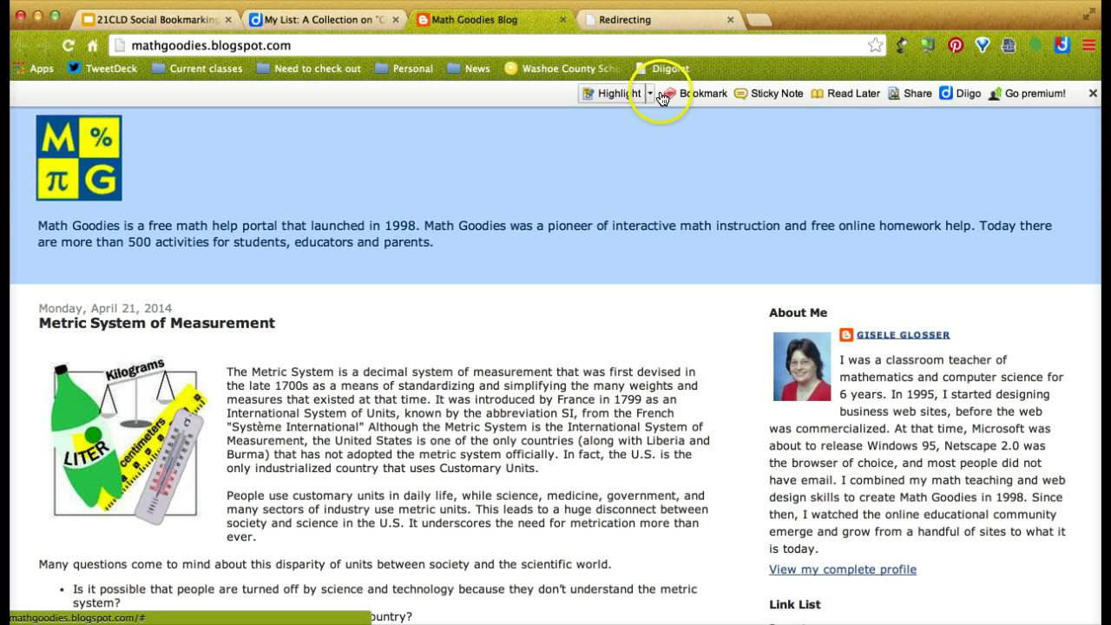
left_click(618, 135)
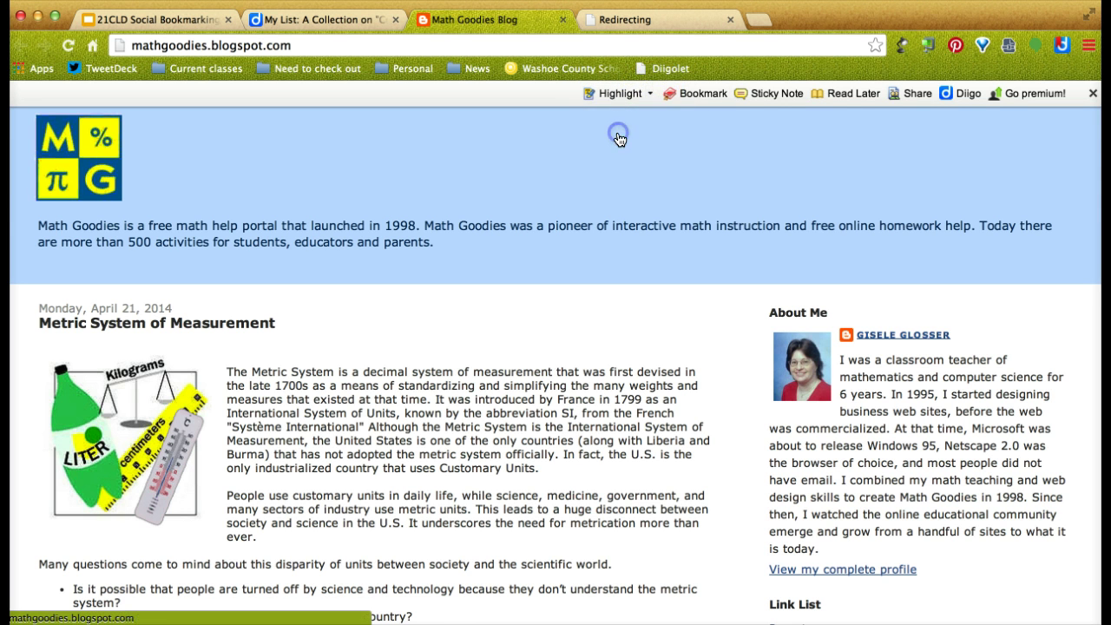
left_click(609, 95)
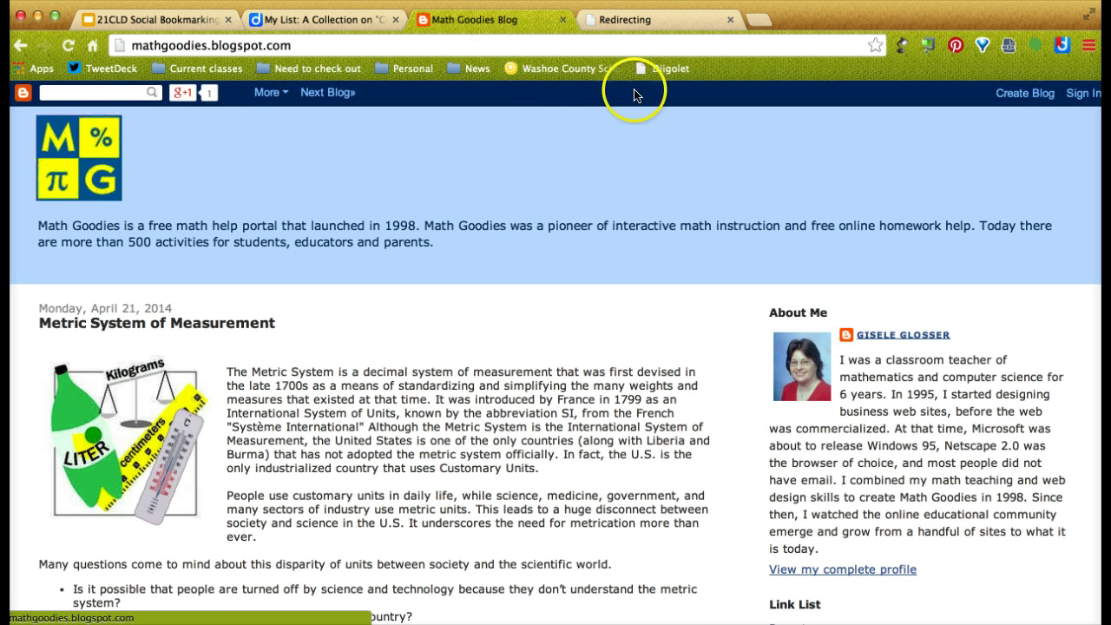
left_click(649, 71)
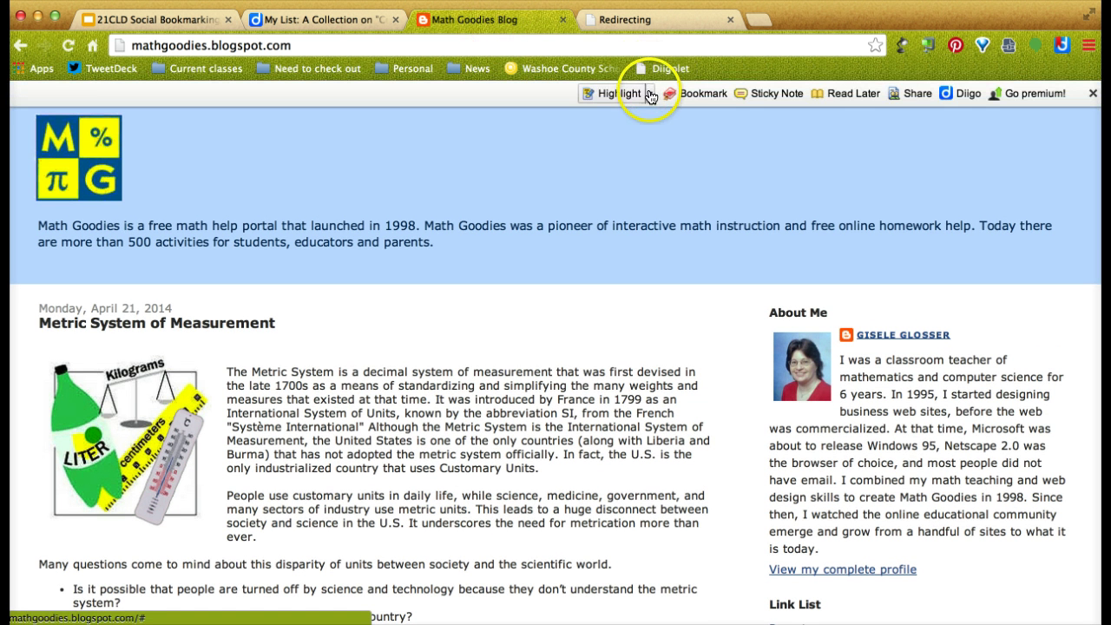
left_click(628, 94)
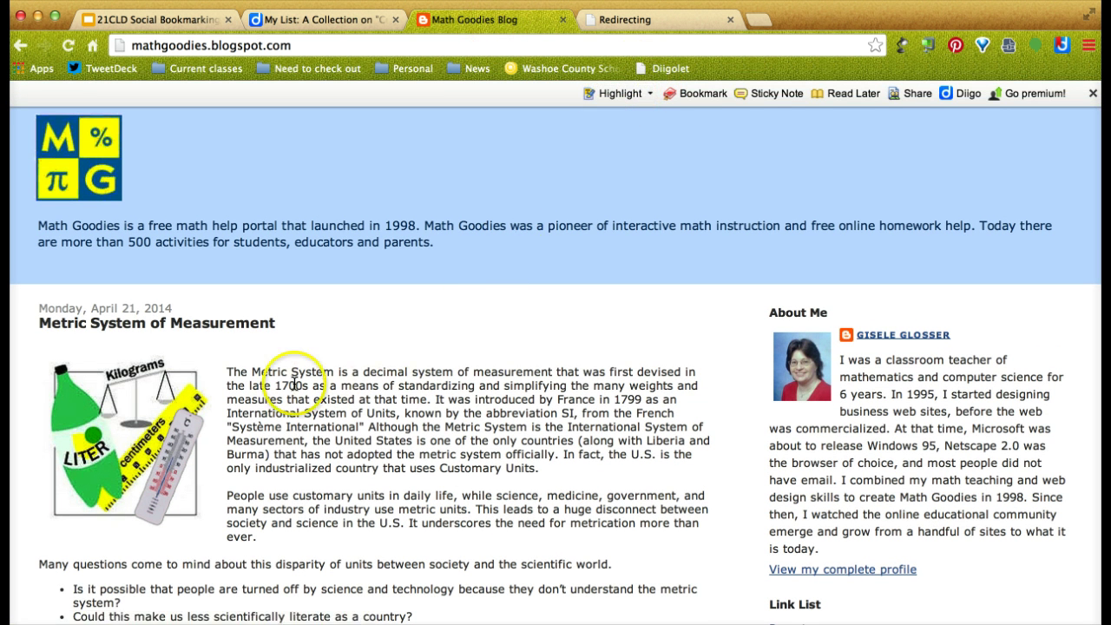
- Highlight the post's first paragraph in yellow
left_click_drag(232, 375, 579, 466)
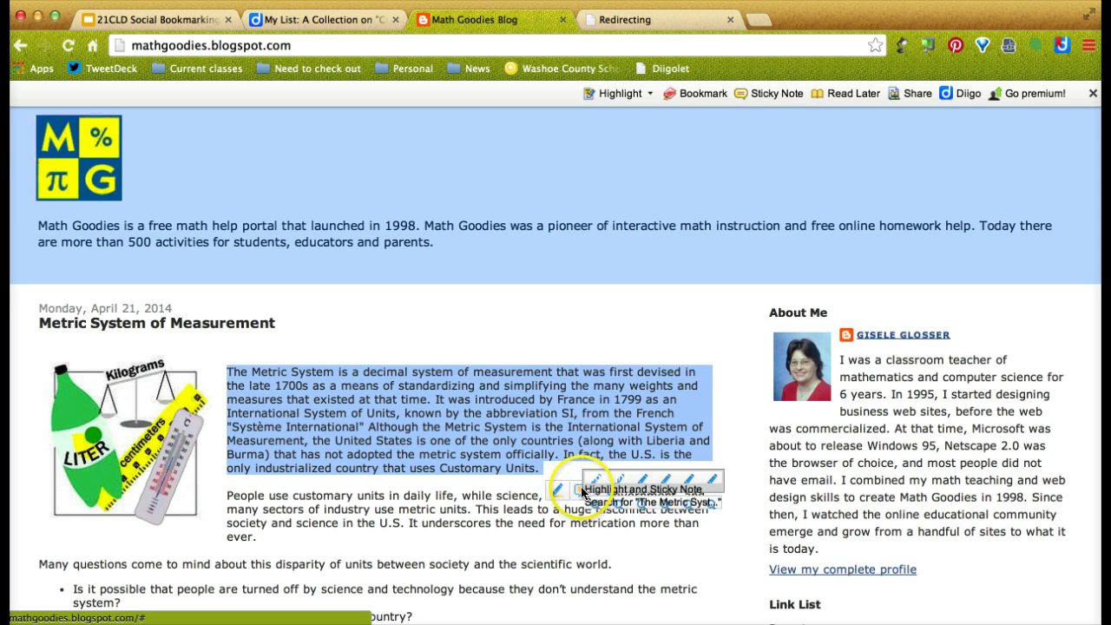
left_click(558, 497)
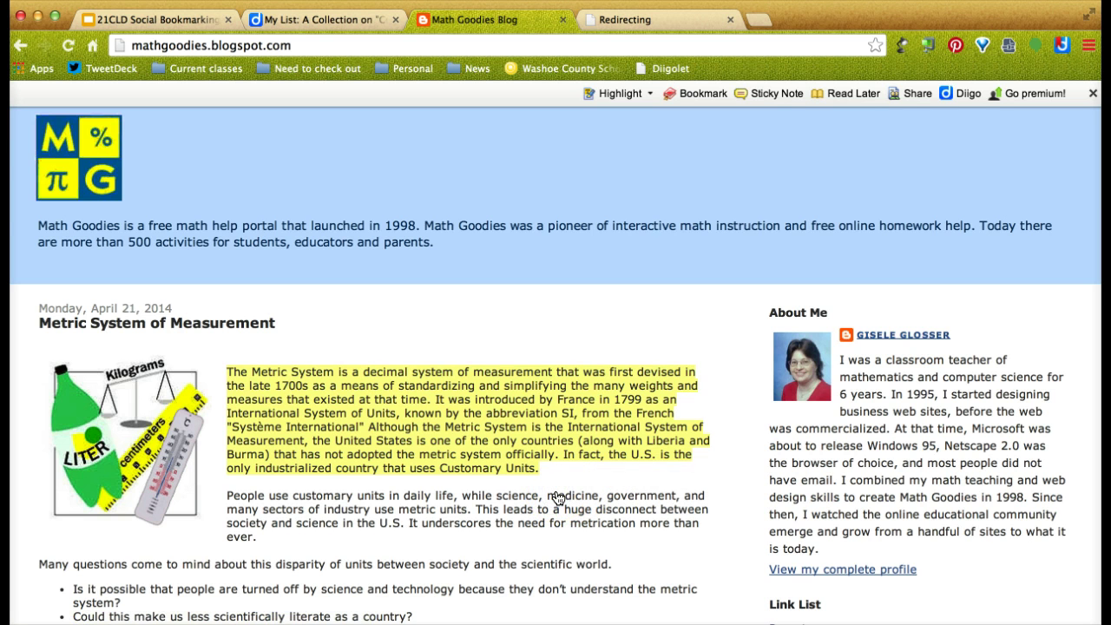
scroll(521, 504, "down", 2)
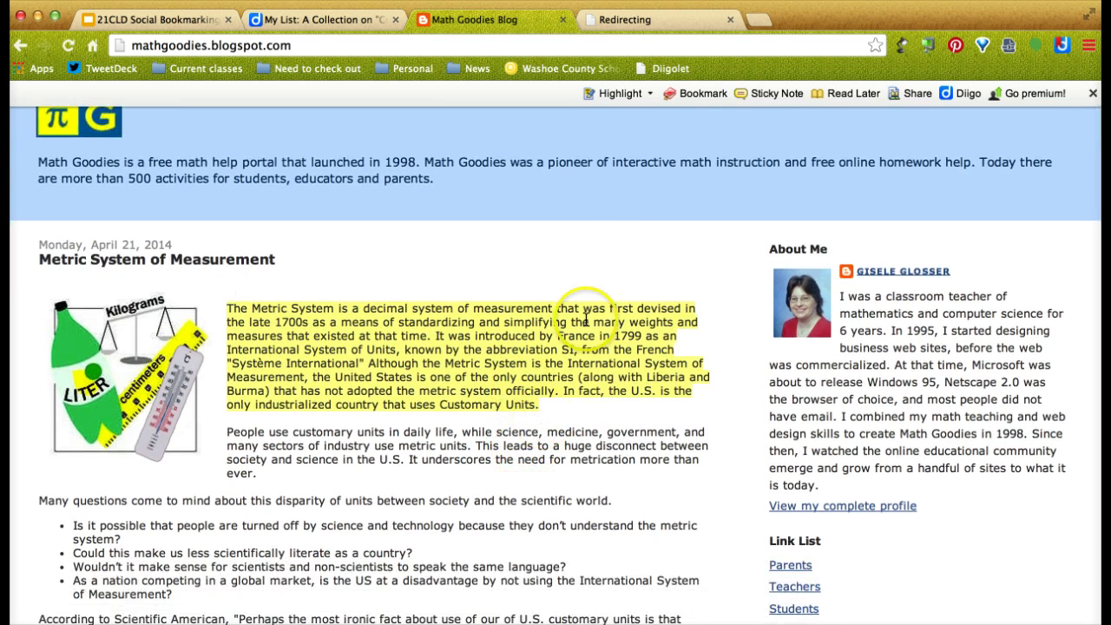
- Post a sticky note 'Take a look at this paragraph.' shared with wickedcooltools beside it
left_click(760, 93)
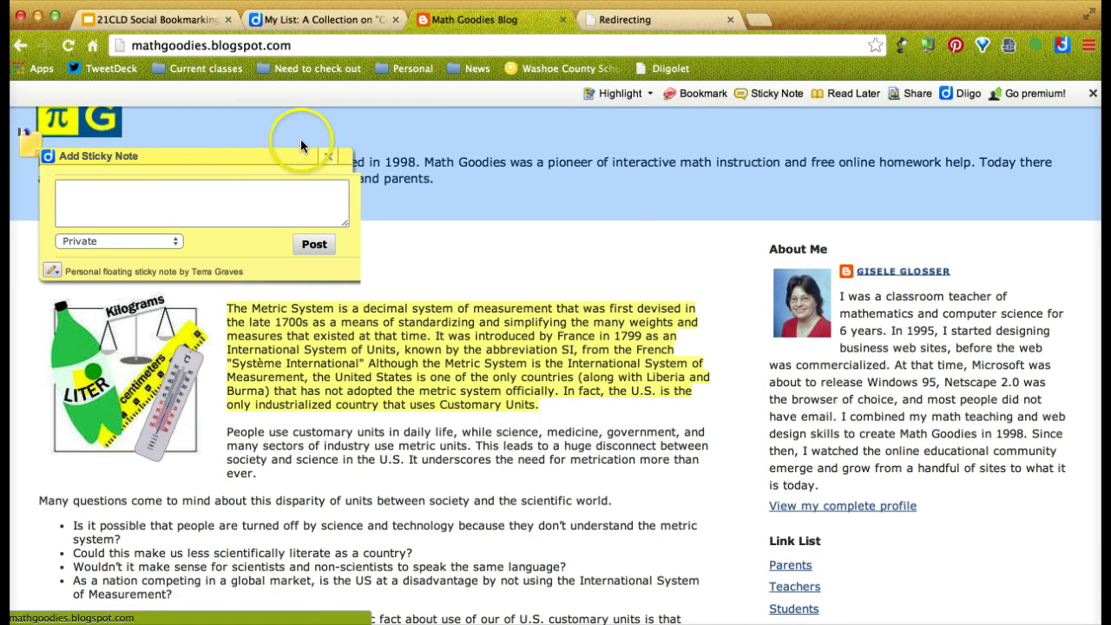
left_click_drag(217, 157, 655, 371)
left_click(590, 399)
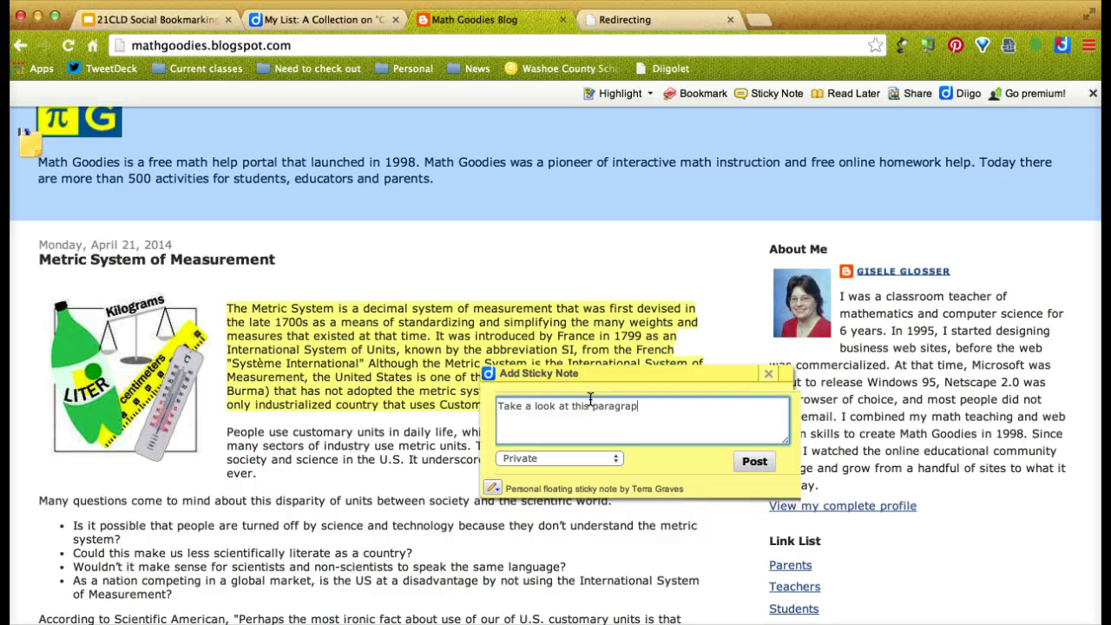
left_click(559, 446)
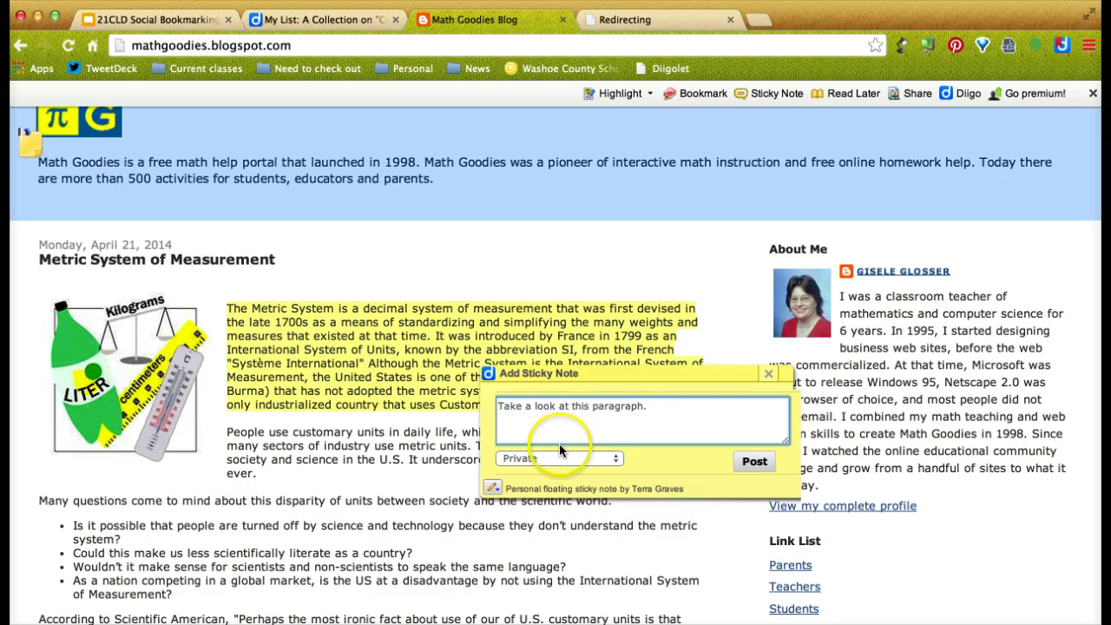
left_click(553, 458)
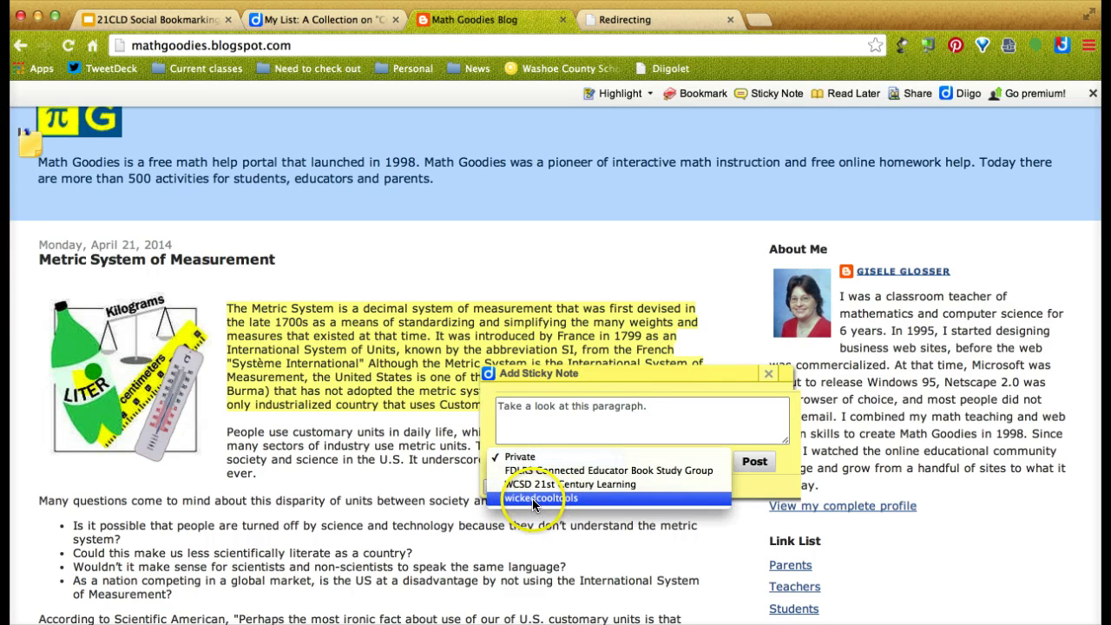
left_click(530, 498)
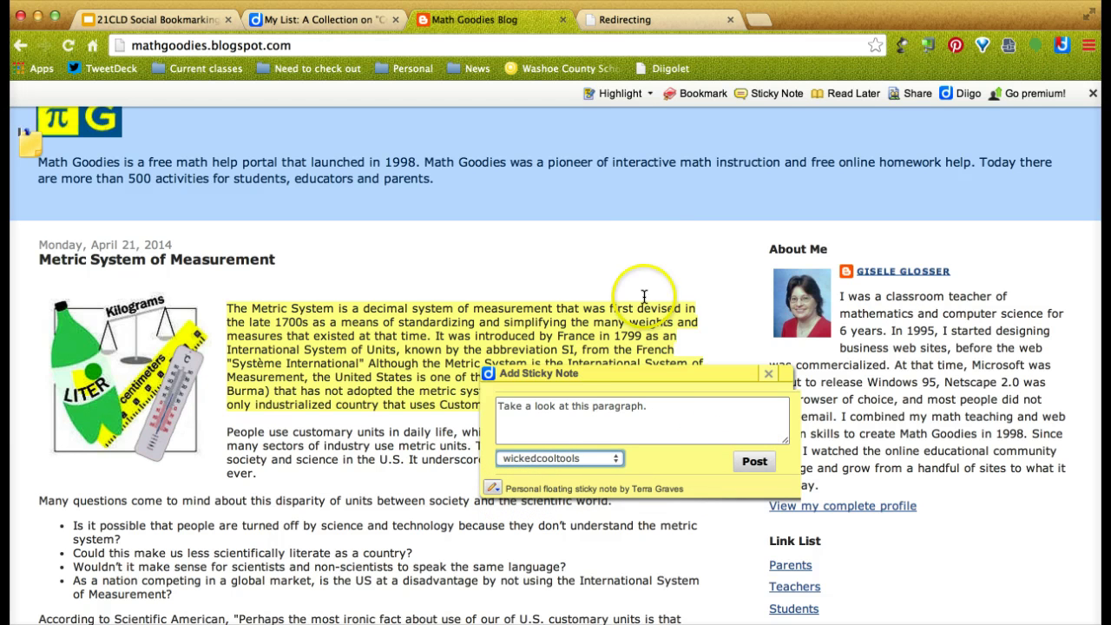
left_click(750, 461)
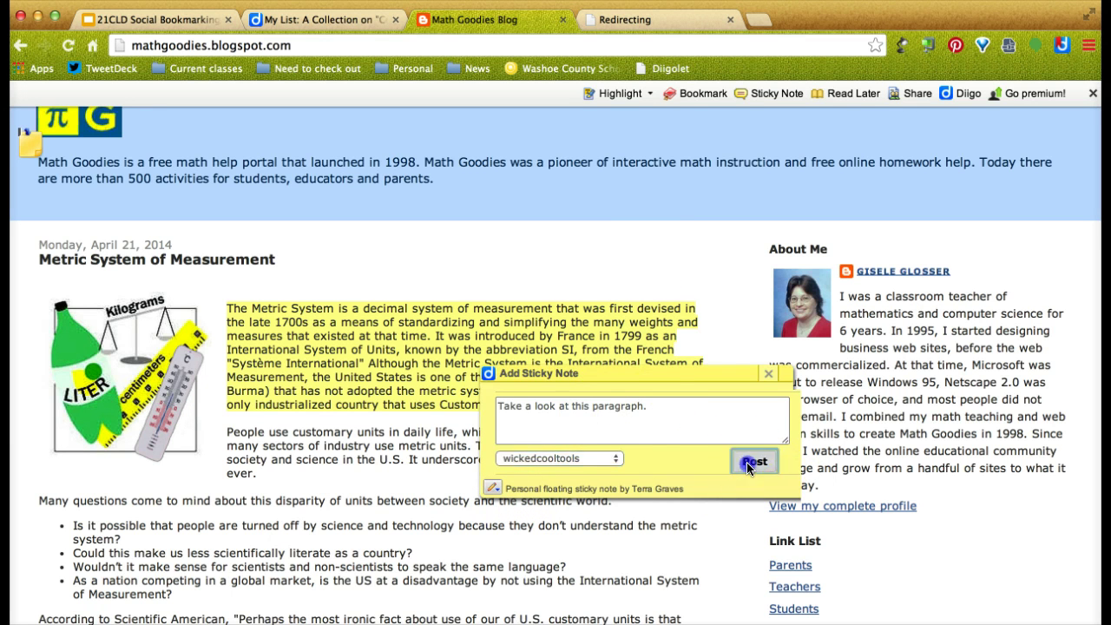
left_click_drag(26, 132, 710, 308)
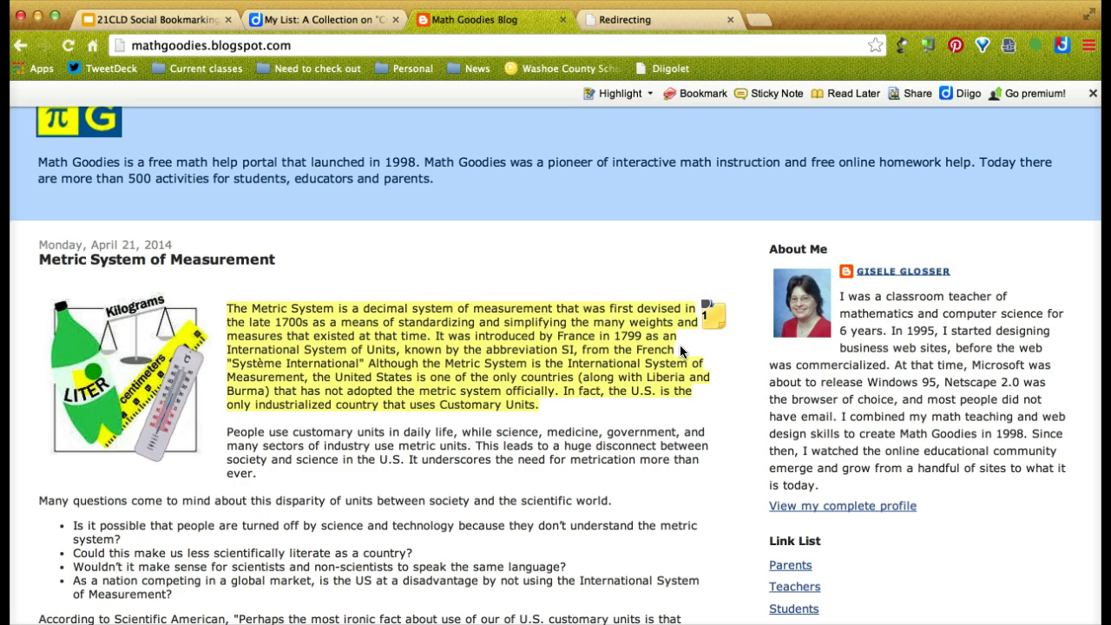
- Open and close the posted sticky note to review its comment
left_click(707, 321)
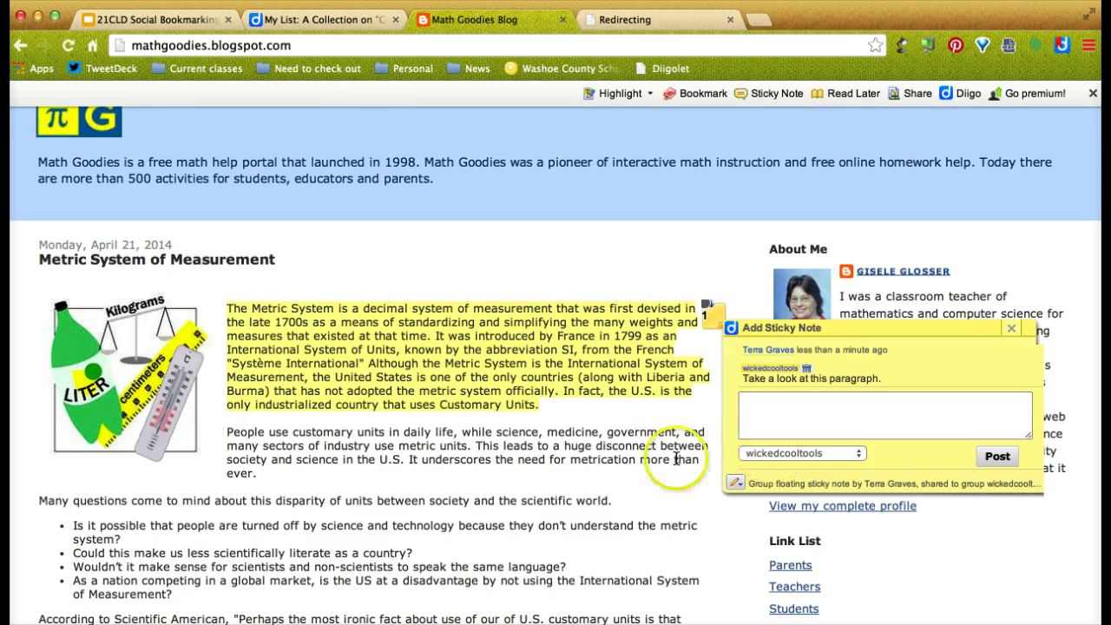
left_click(611, 398)
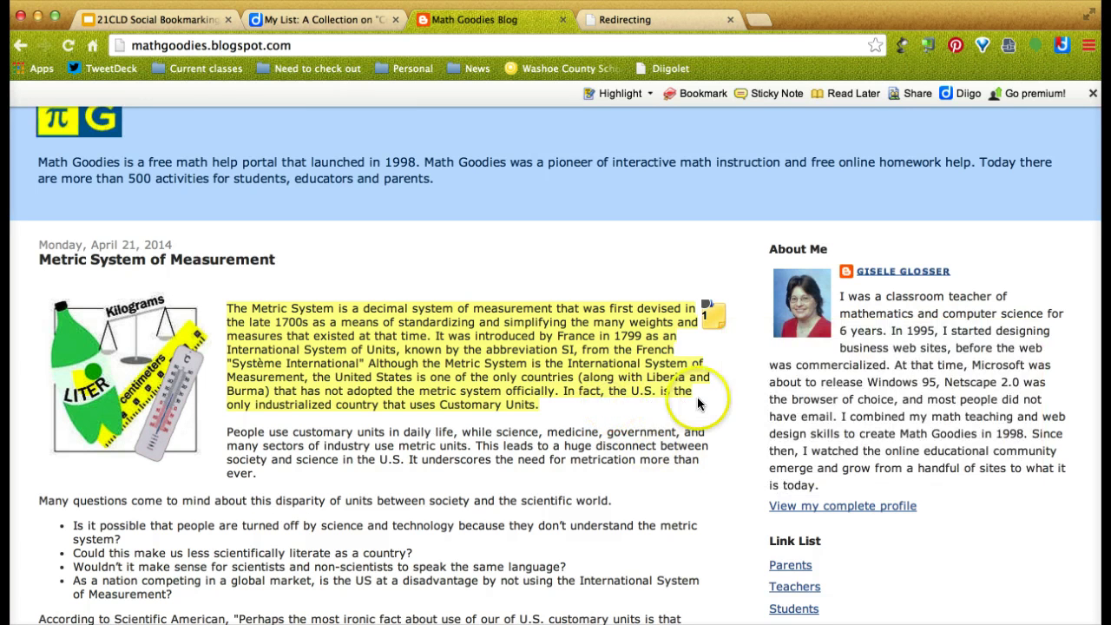
left_click(712, 317)
left_click(712, 317)
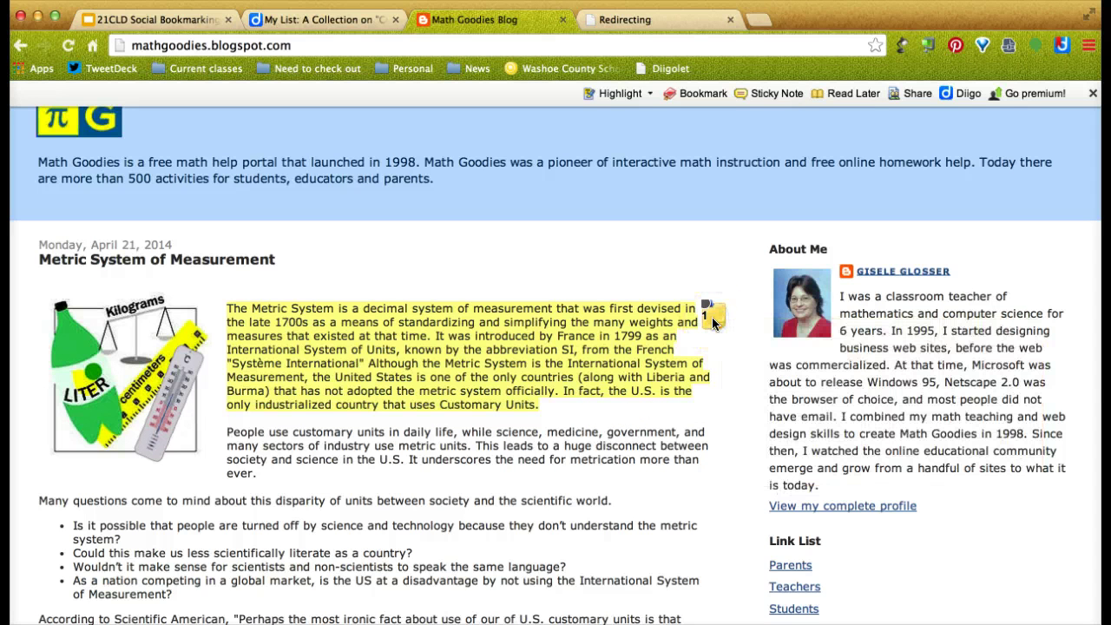
left_click(712, 316)
left_click(715, 324)
left_click(764, 344)
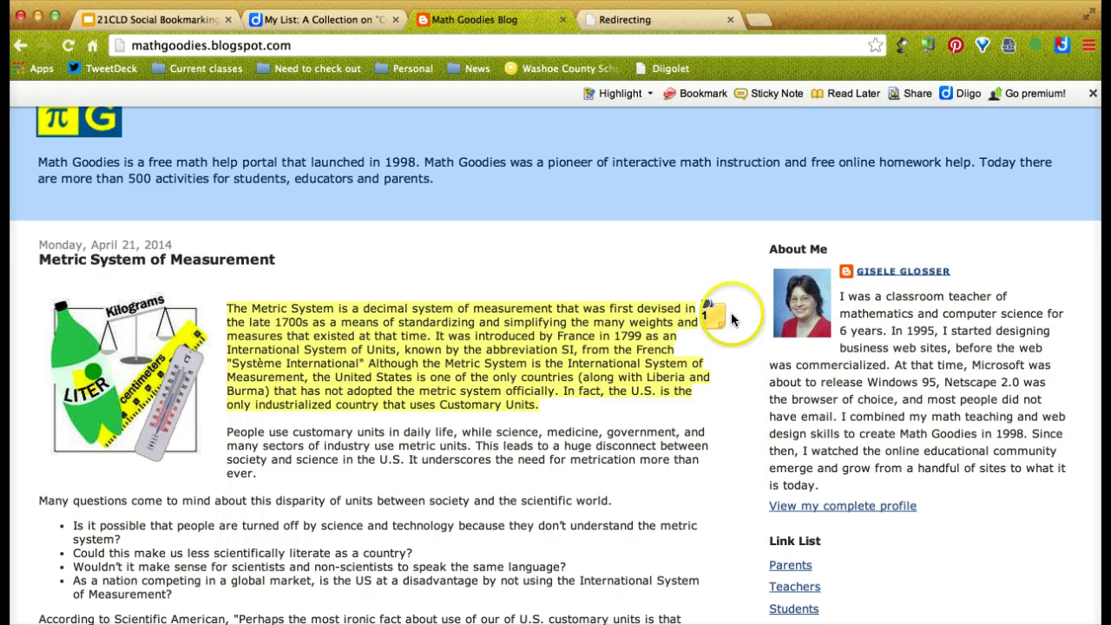
left_click(721, 326)
- Close the sticky note panel and save the Math Goodies post as Read Later
left_click(768, 397)
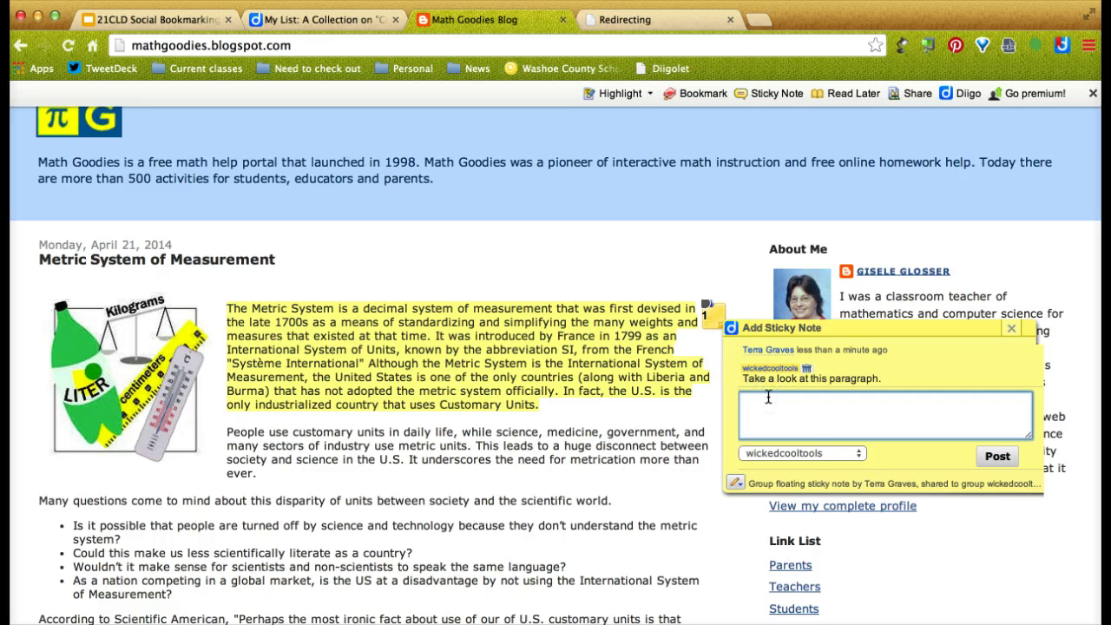
left_click(734, 484)
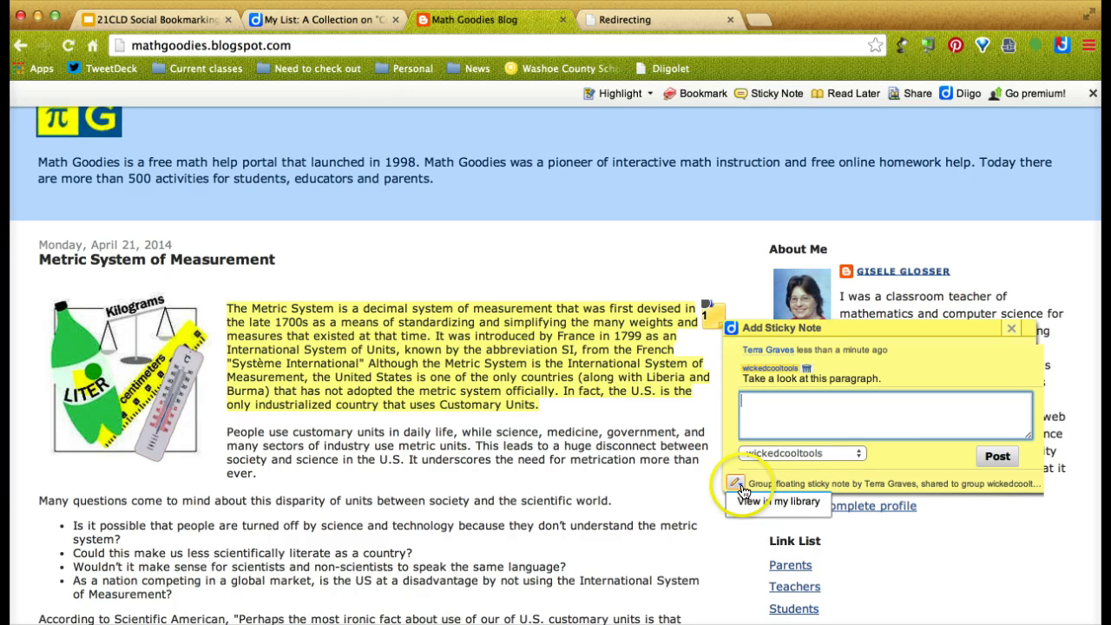
left_click(1011, 328)
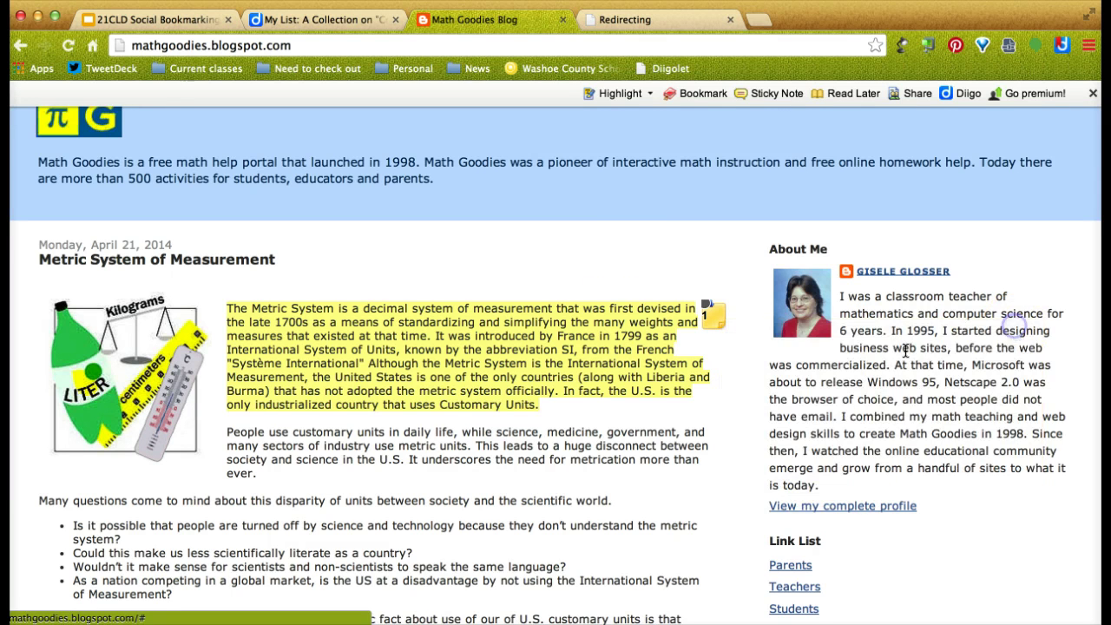
left_click(838, 92)
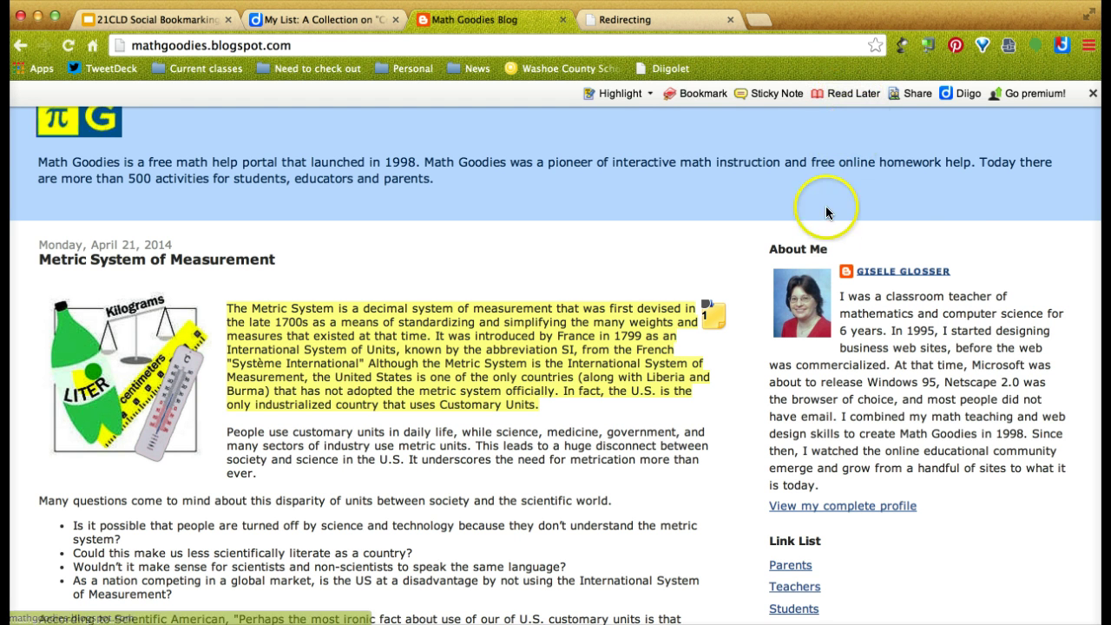
left_click(966, 96)
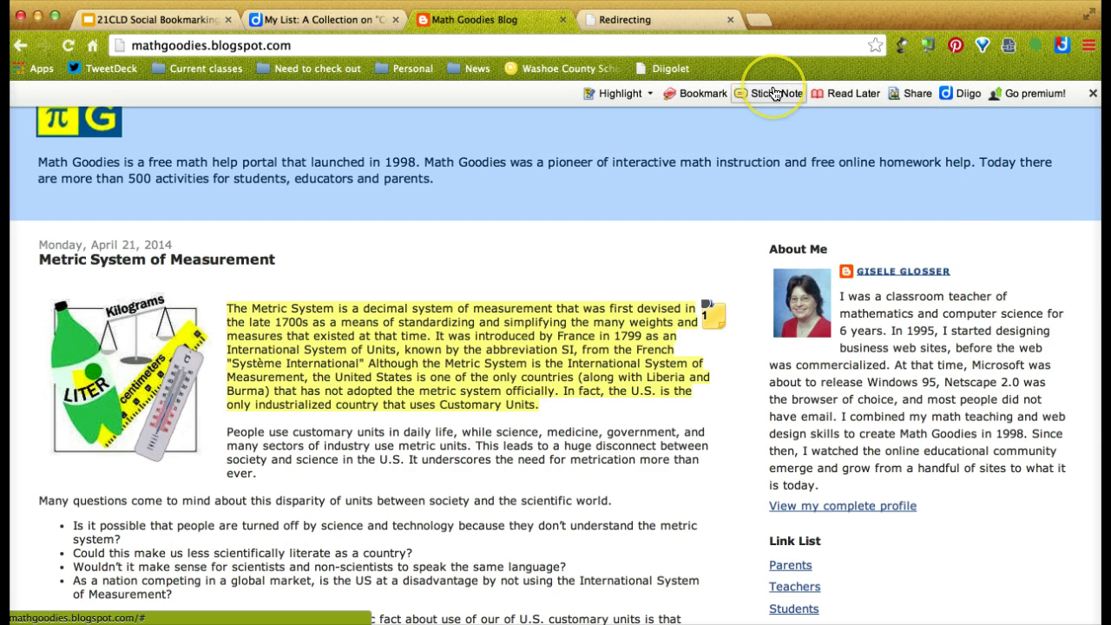
- Review the bookmark form's 'blog math' tags and list options, then cancel without saving
left_click(695, 92)
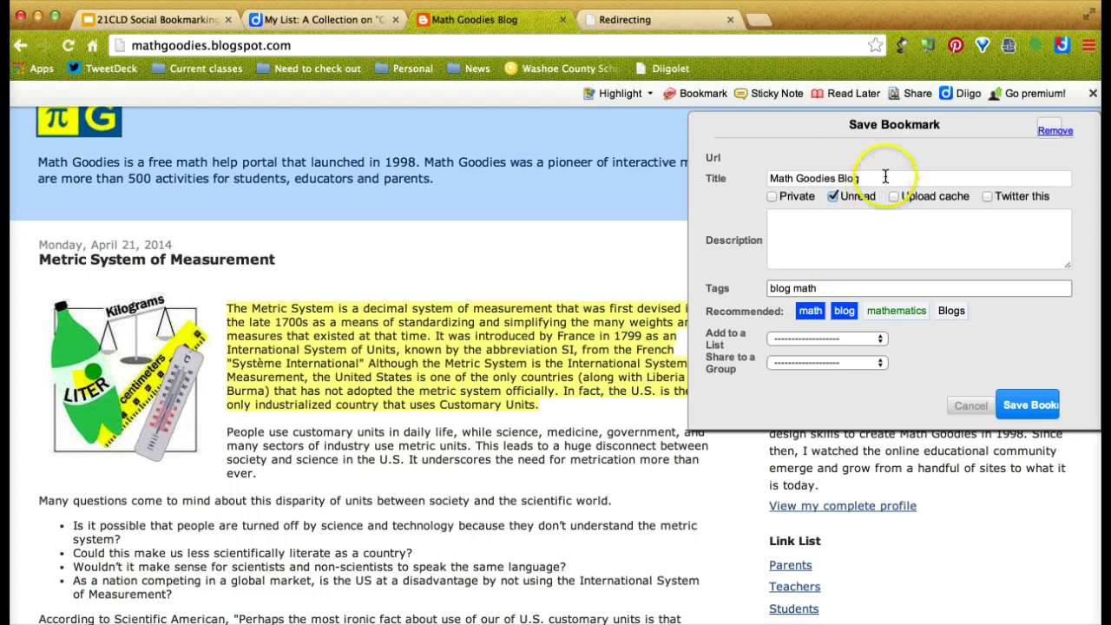
left_click(831, 289)
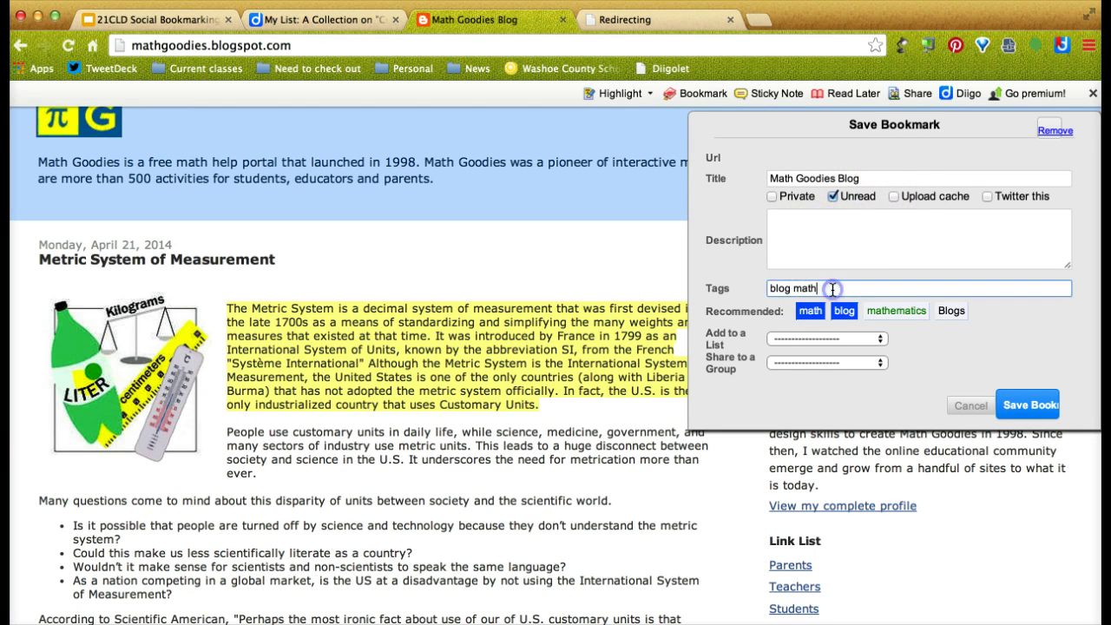
left_click(815, 337)
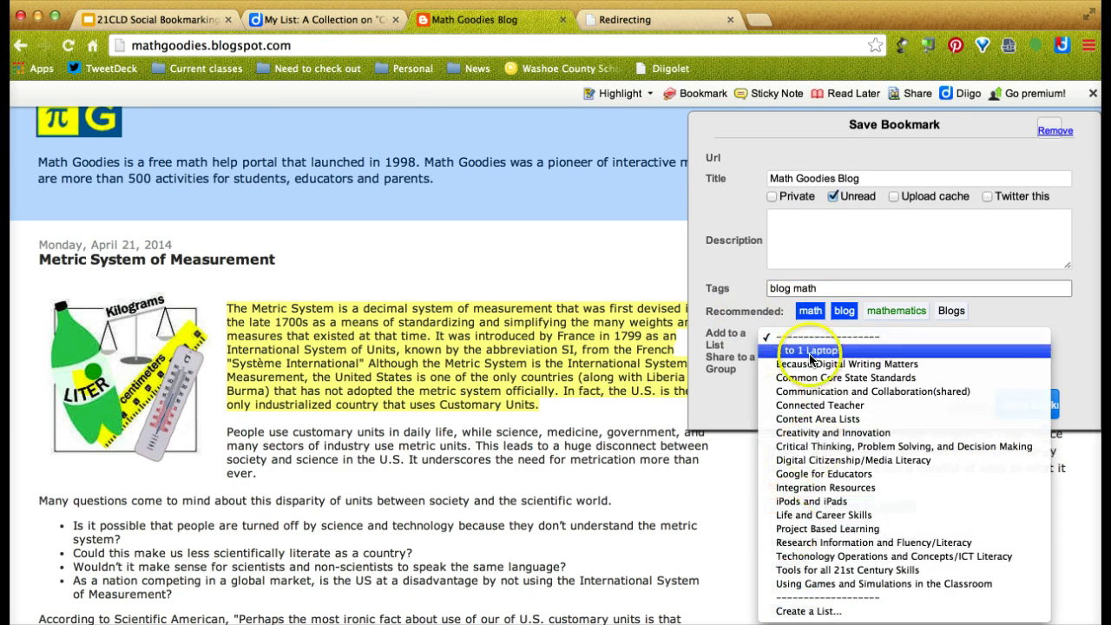
left_click(744, 321)
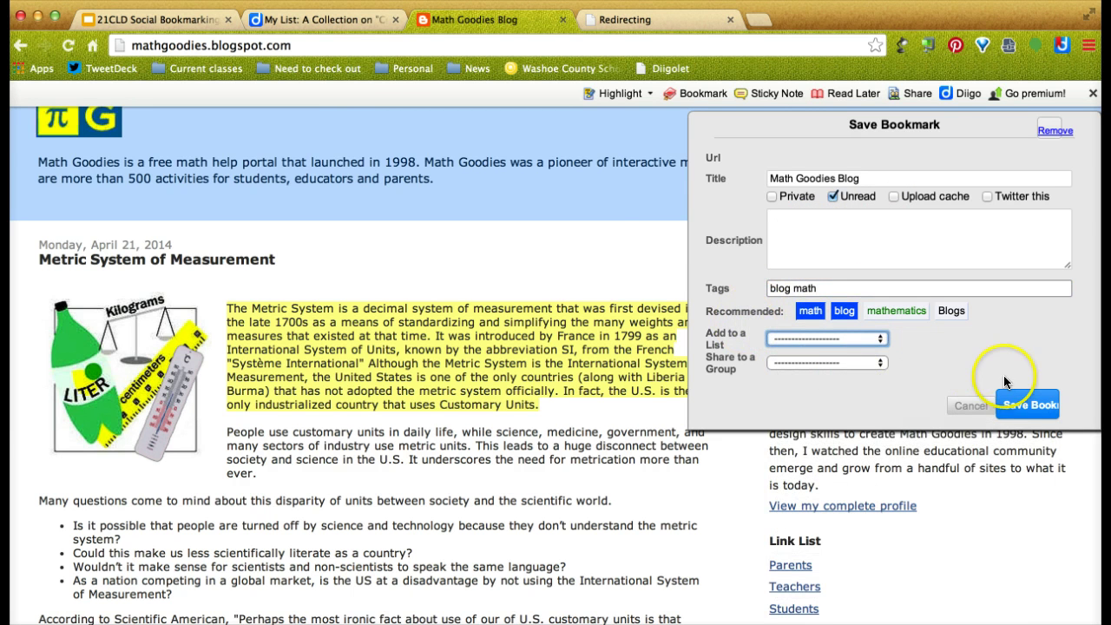
left_click(640, 236)
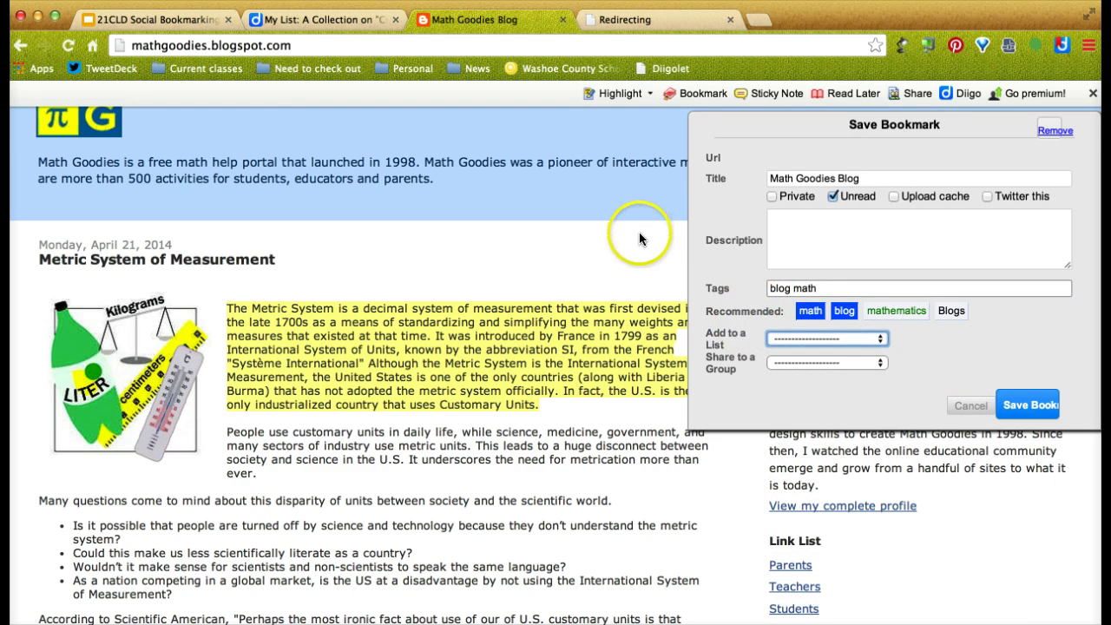
left_click(1093, 93)
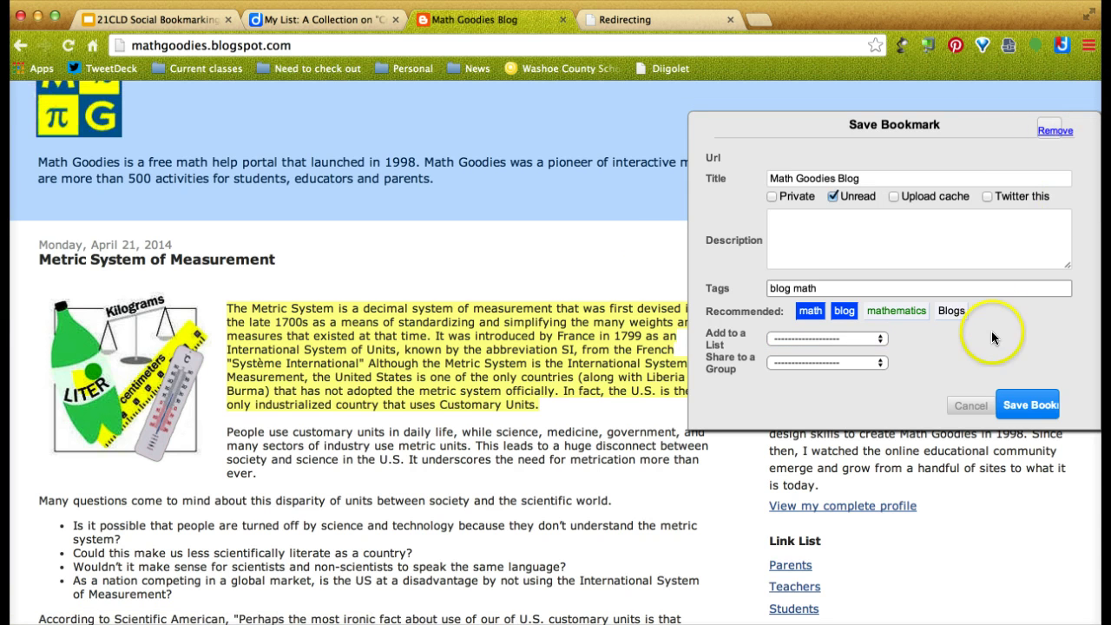
left_click(970, 405)
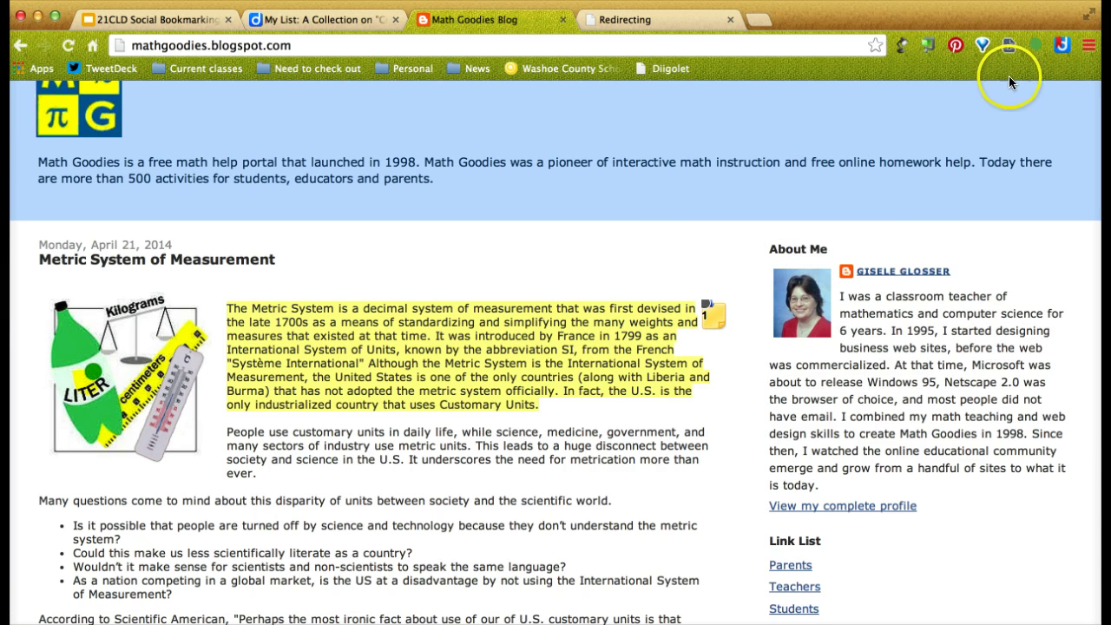
left_click(1064, 50)
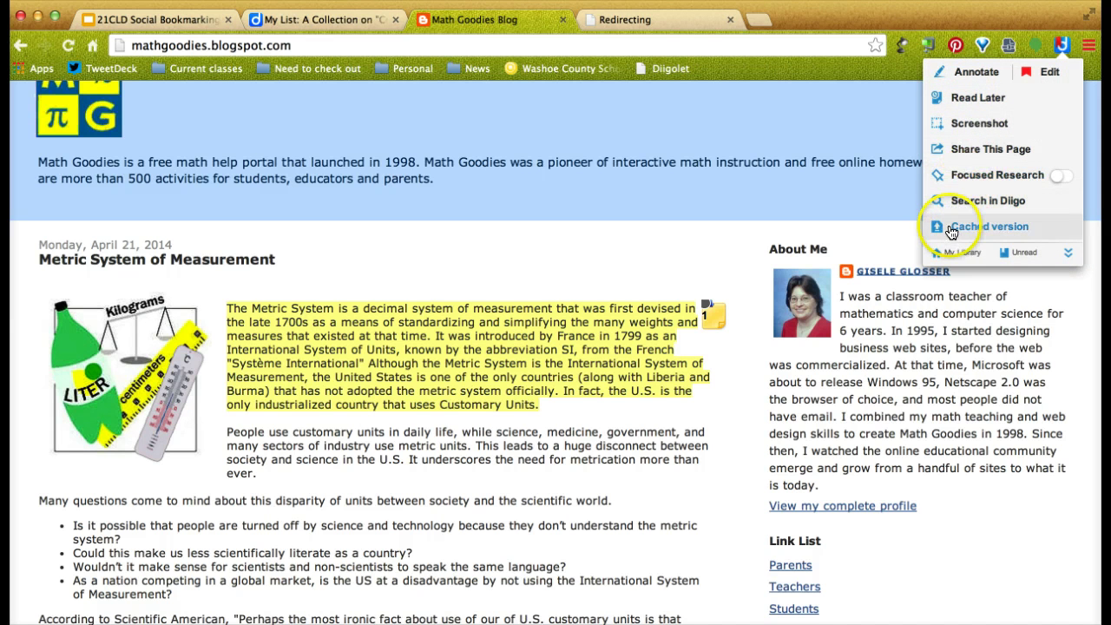
left_click(971, 149)
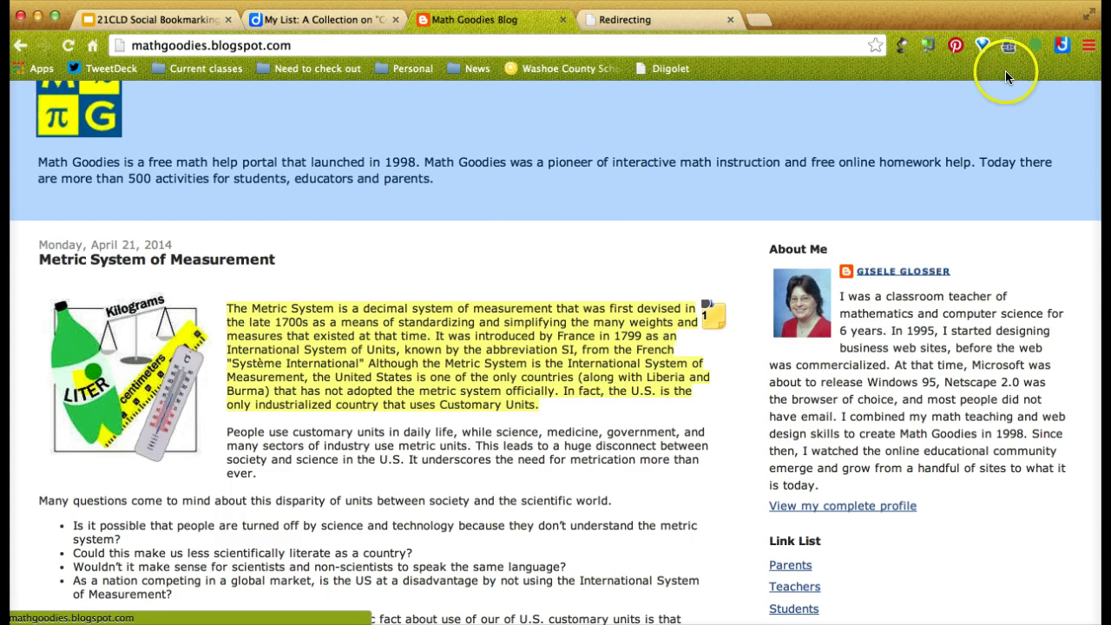
- Turn on Annotate from the Diigo extension, view highlight colours, and discard an empty sticky note
left_click(1059, 49)
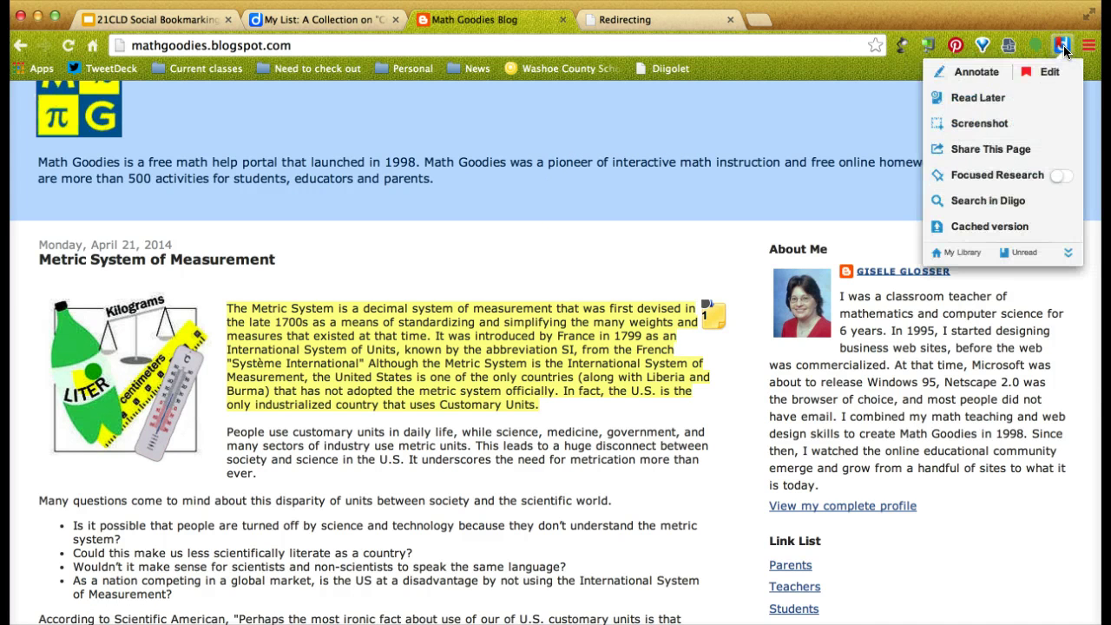
left_click(948, 72)
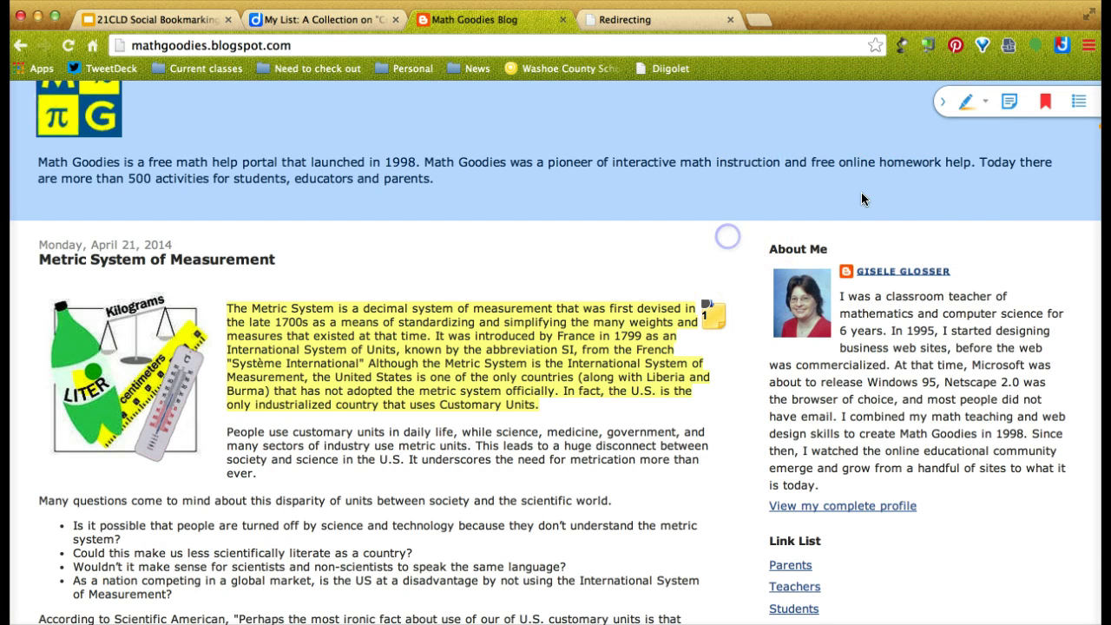
left_click(983, 104)
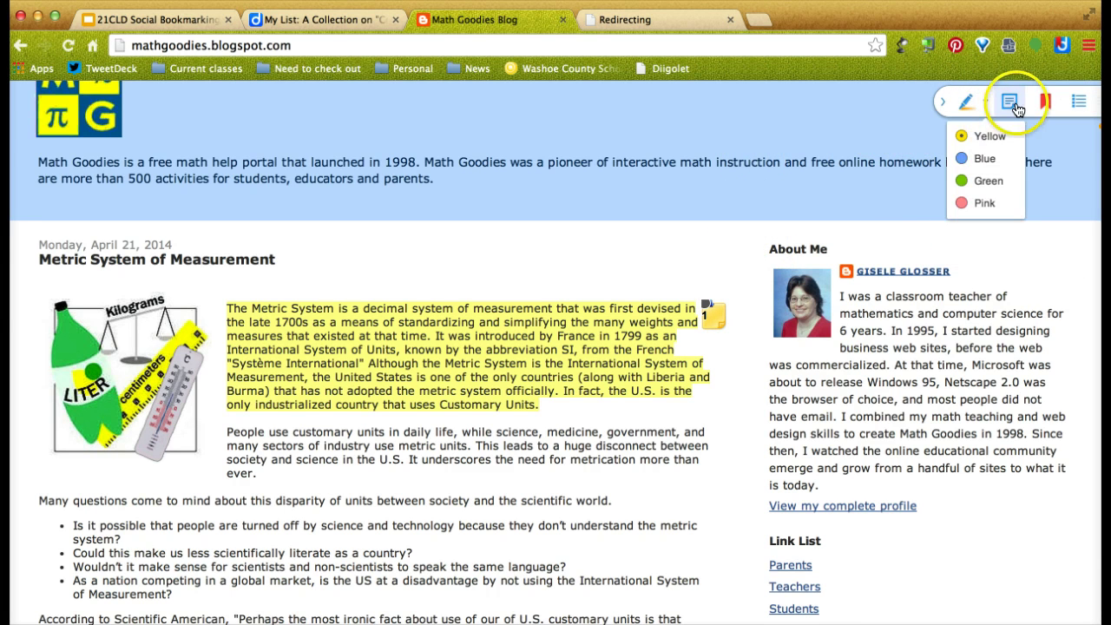
left_click(1008, 102)
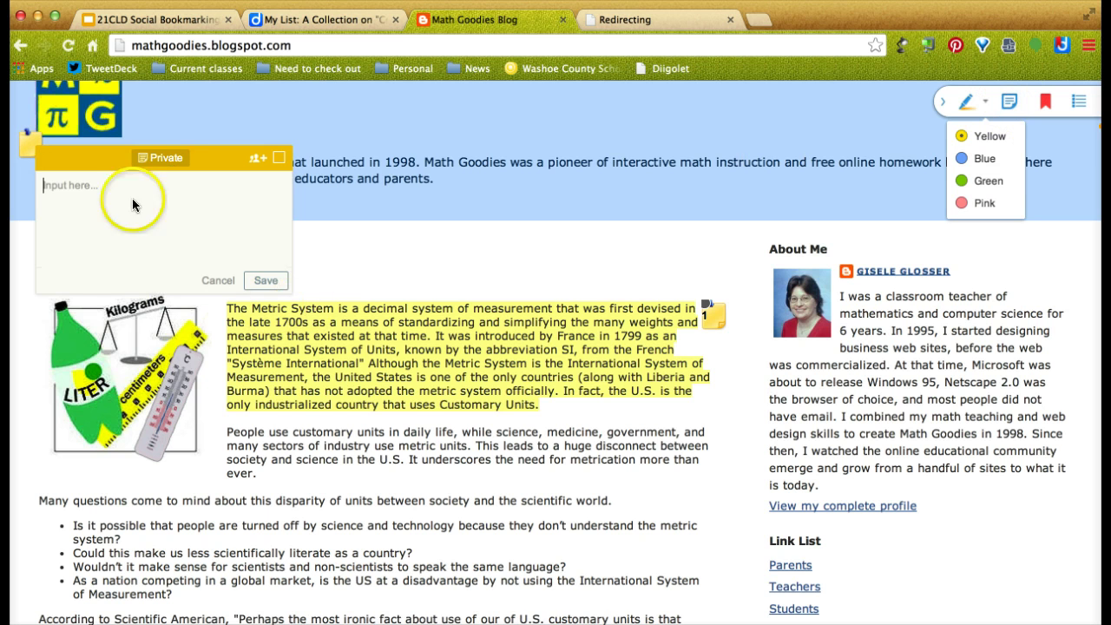
left_click(216, 278)
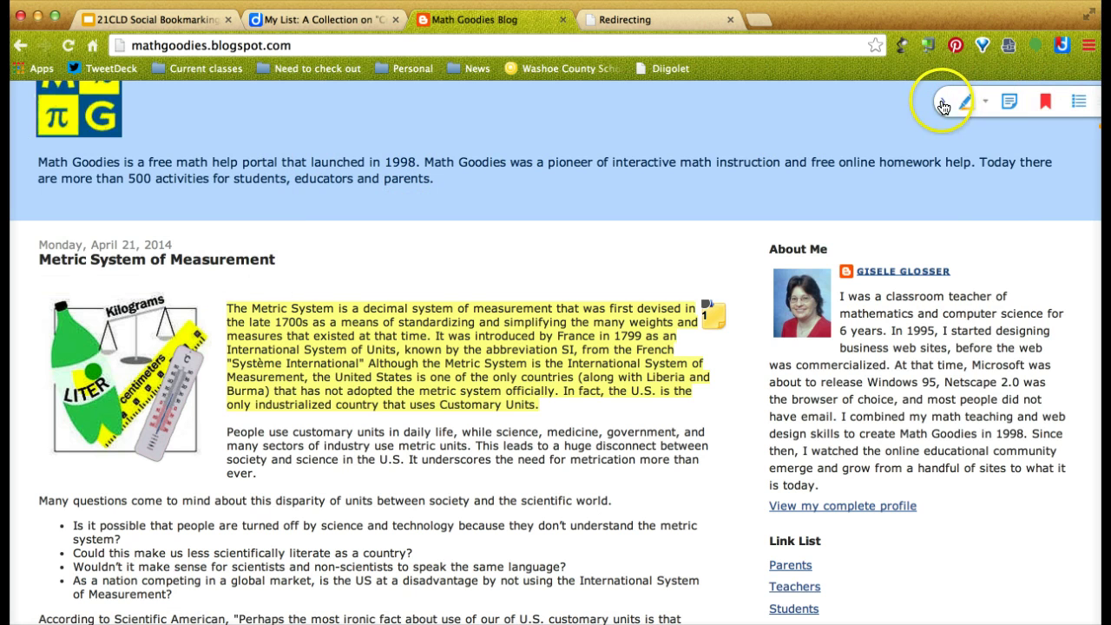
- Browse the page's Annotations list, then close it
left_click(1077, 104)
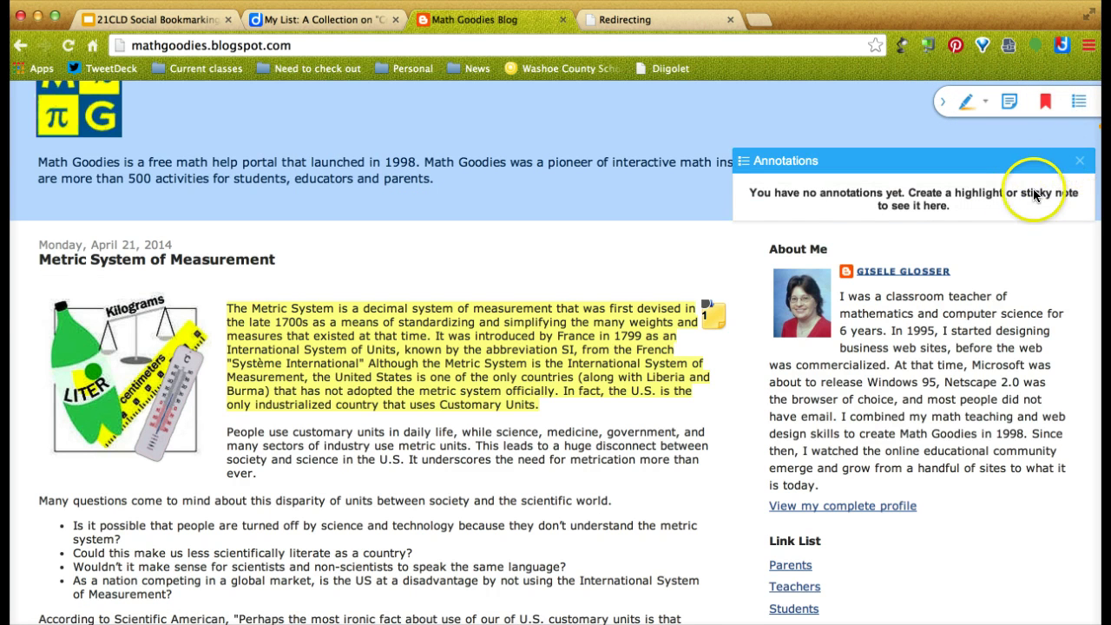
scroll(954, 260, "down", 3)
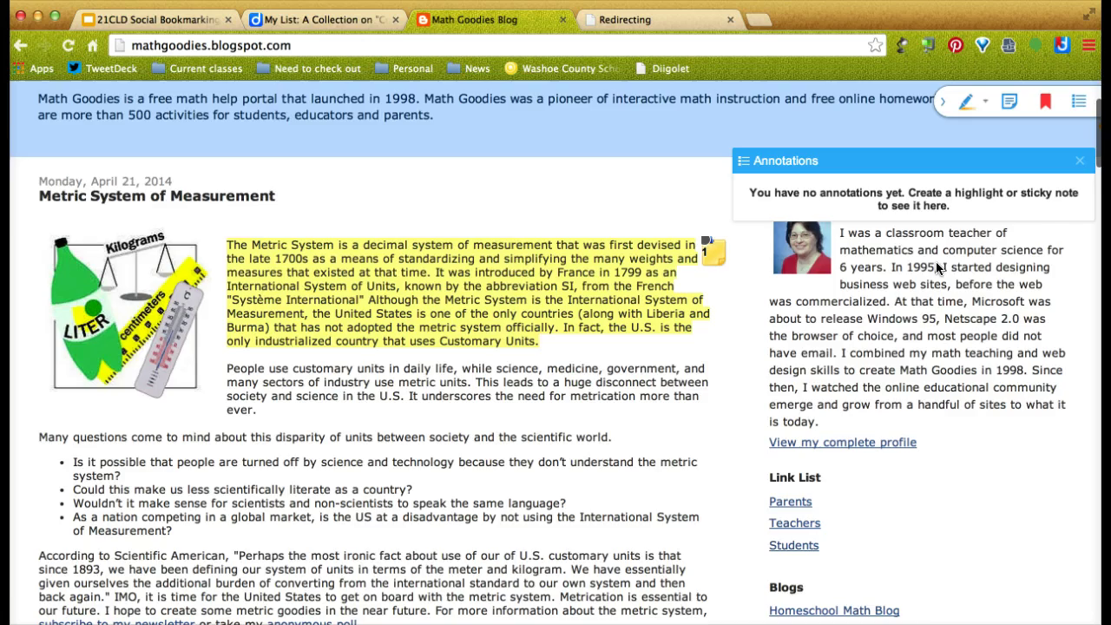
scroll(938, 270, "down", 5)
scroll(935, 268, "down", 3)
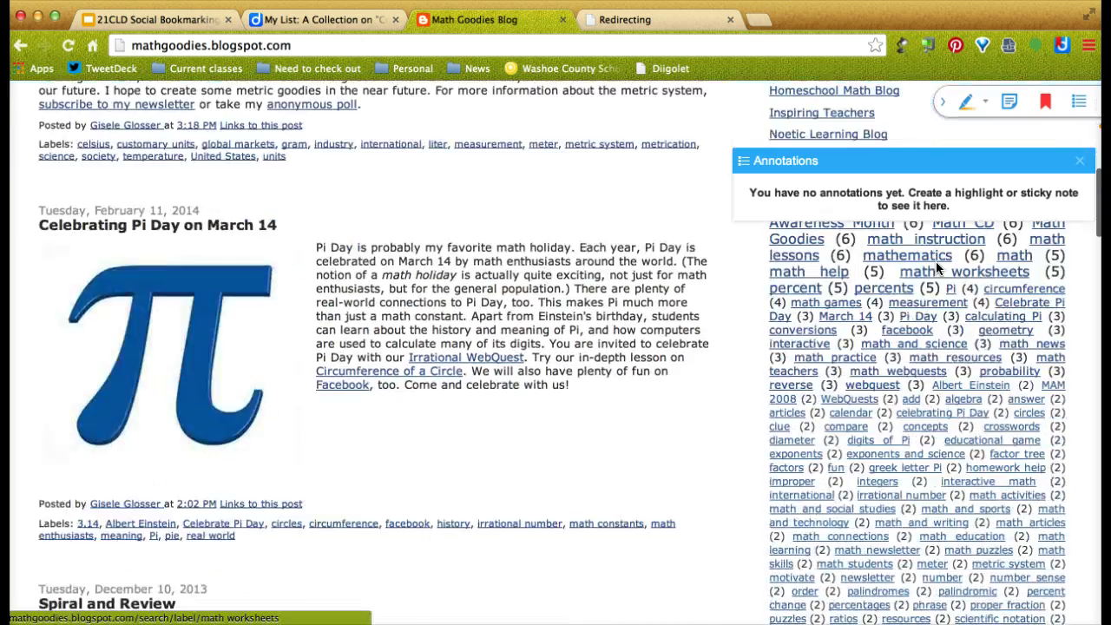
scroll(999, 226, "up", 15)
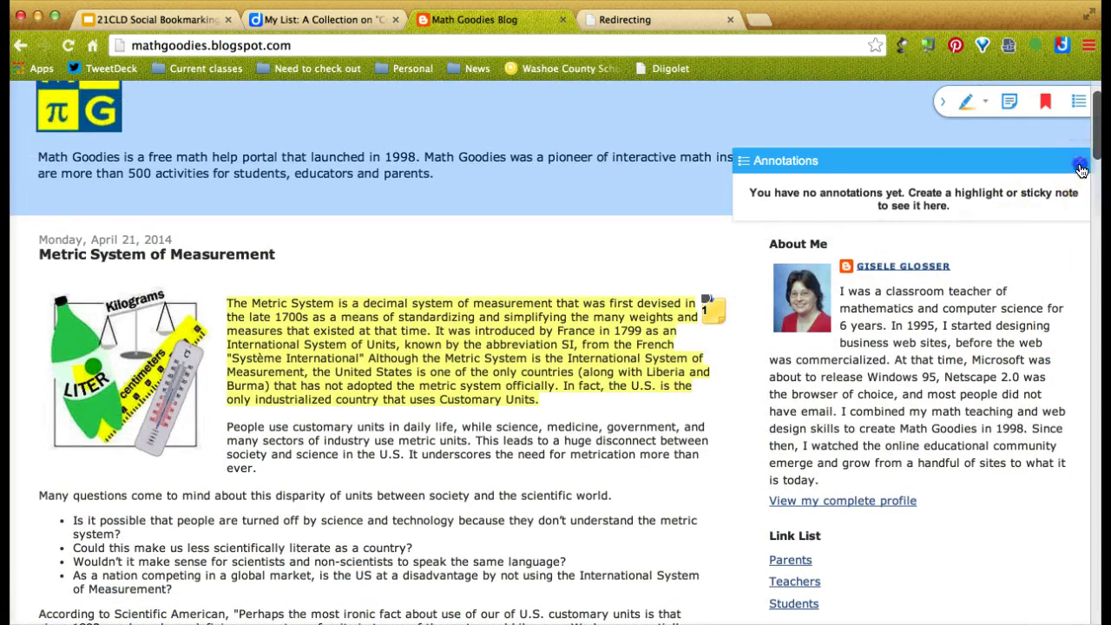
left_click(1079, 167)
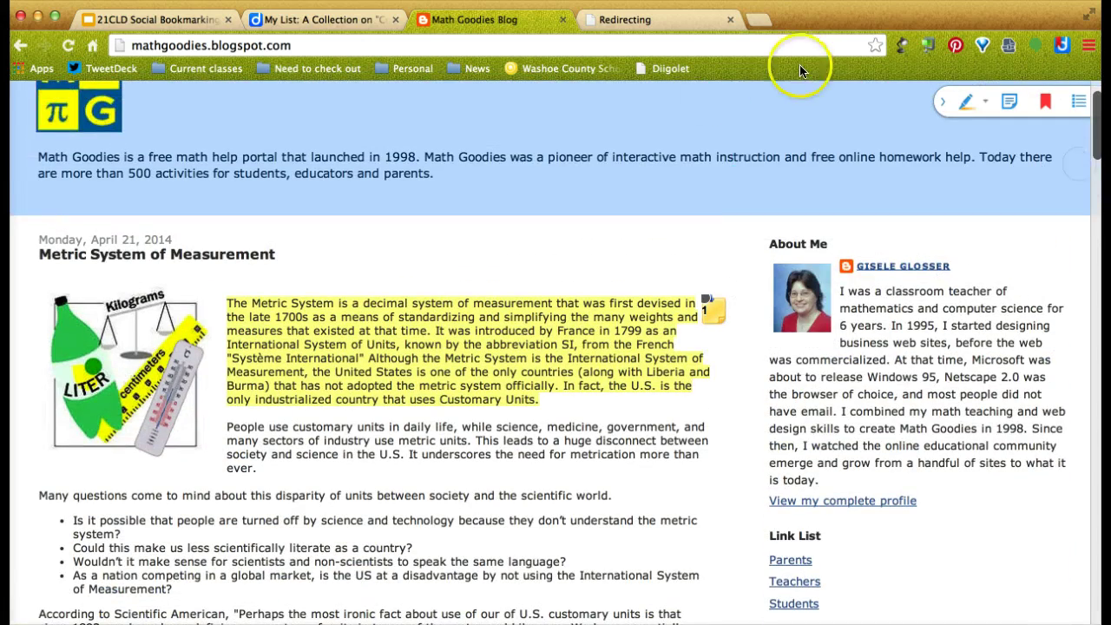
- Close the blog tab and browse the Communication and Collaboration bookmark list
left_click(560, 19)
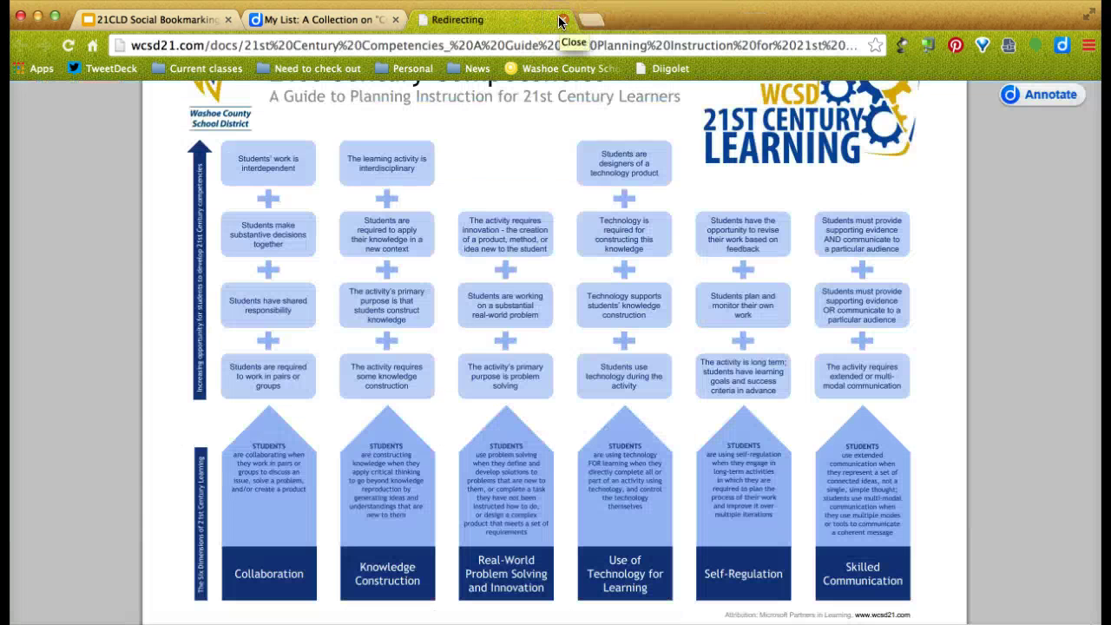
left_click(314, 20)
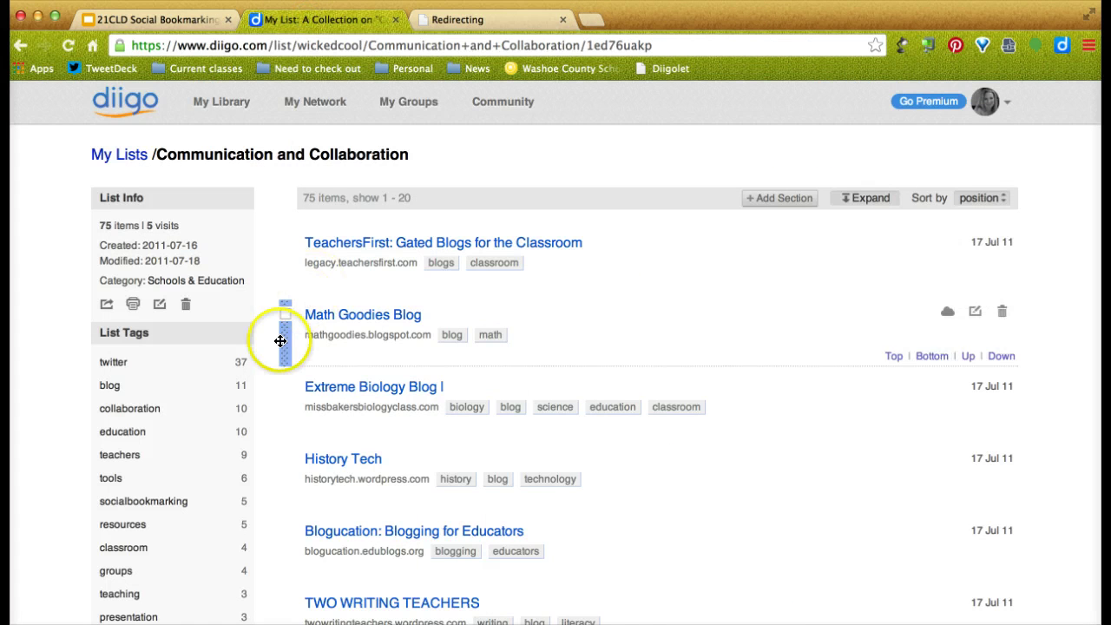
left_click(278, 473)
scroll(258, 408, "down", 3)
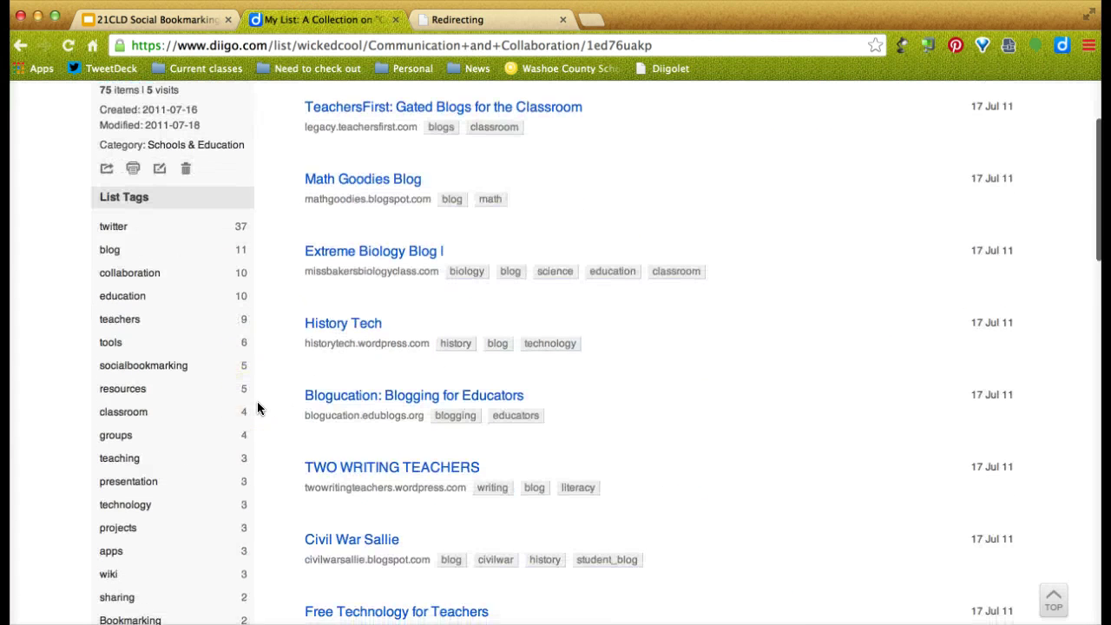
scroll(258, 408, "down", 3)
scroll(258, 408, "up", 5)
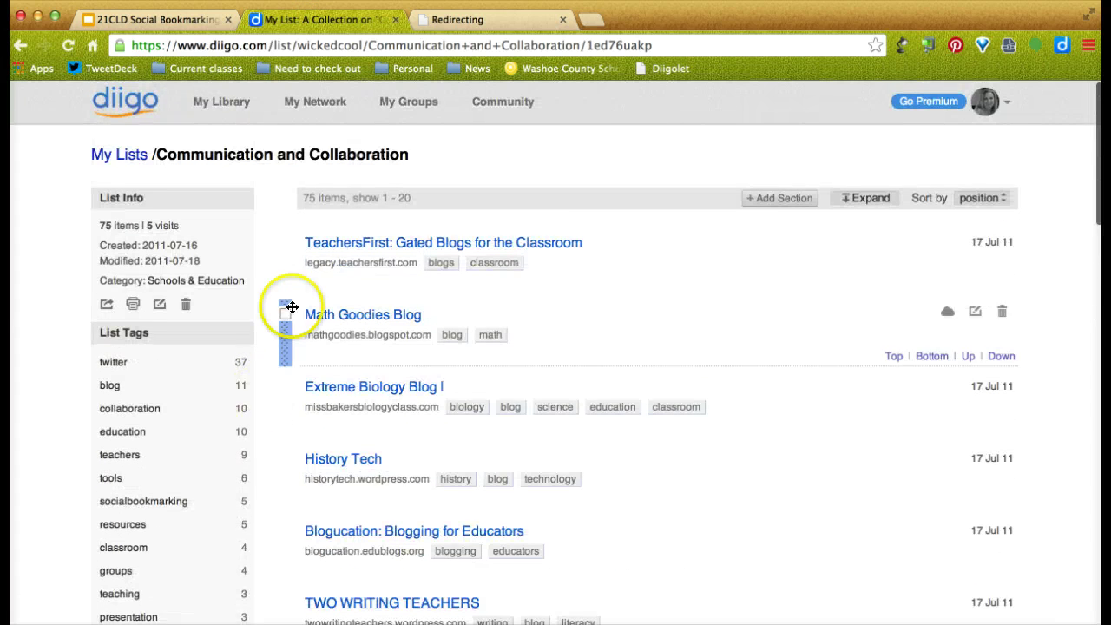
- Open the Tools page from the account menu and scroll through its add-ons and apps
left_click(990, 102)
left_click(990, 161)
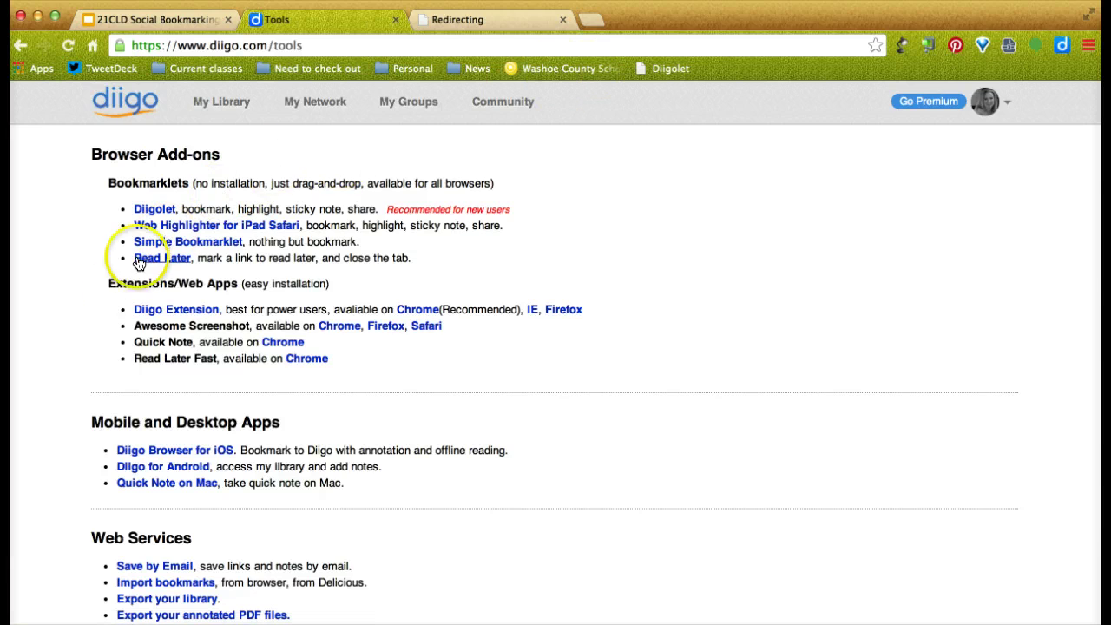
scroll(99, 335, "down", 3)
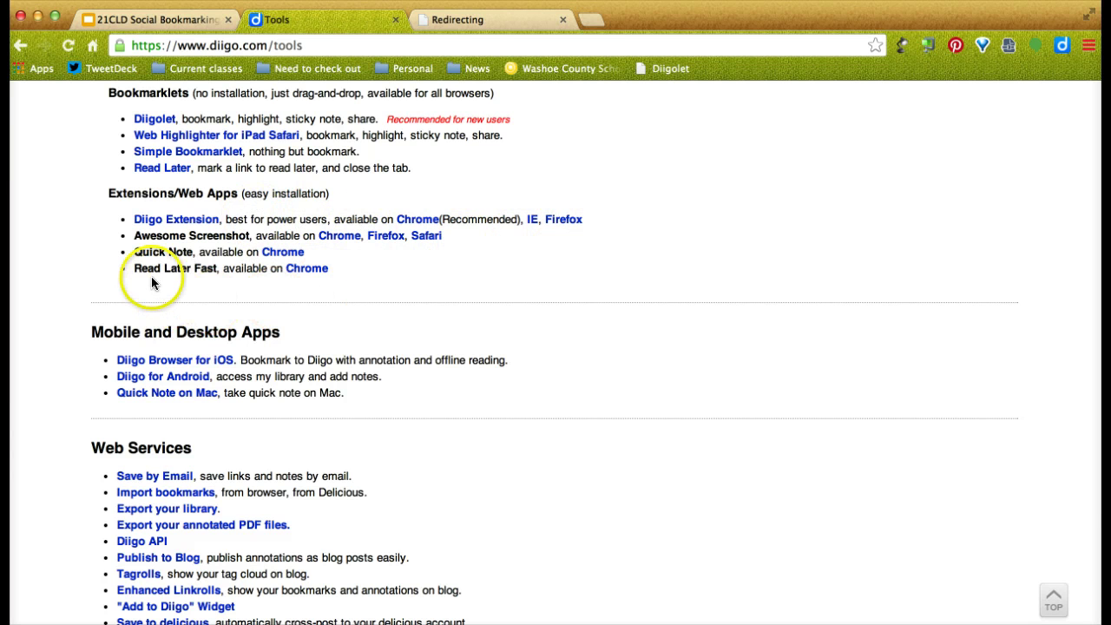
scroll(152, 279, "down", 3)
scroll(152, 280, "down", 5)
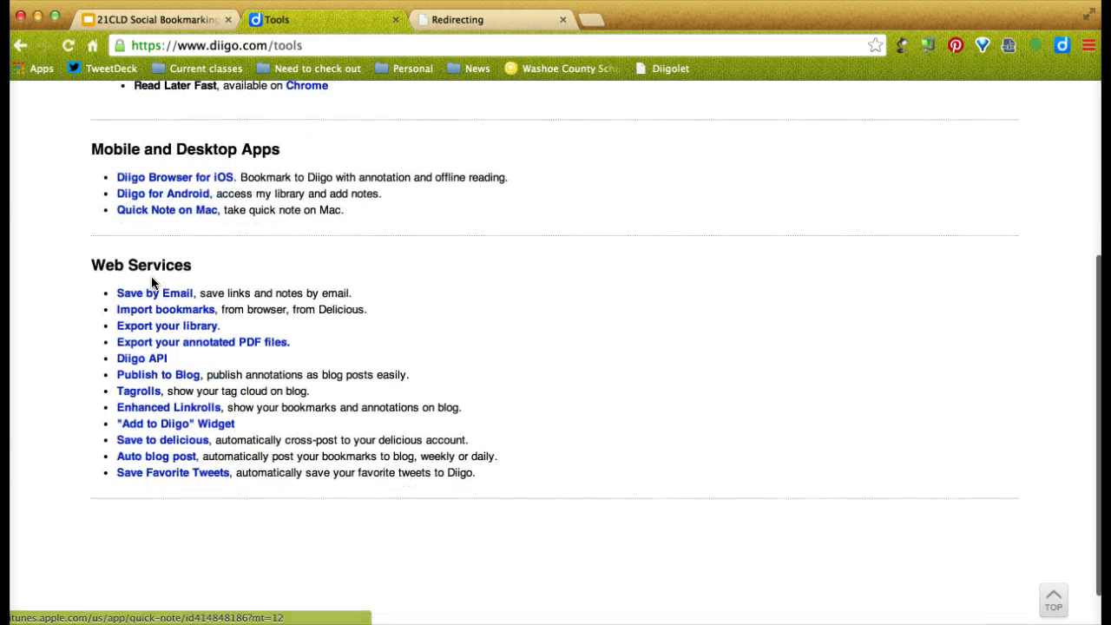
scroll(152, 279, "up", 10)
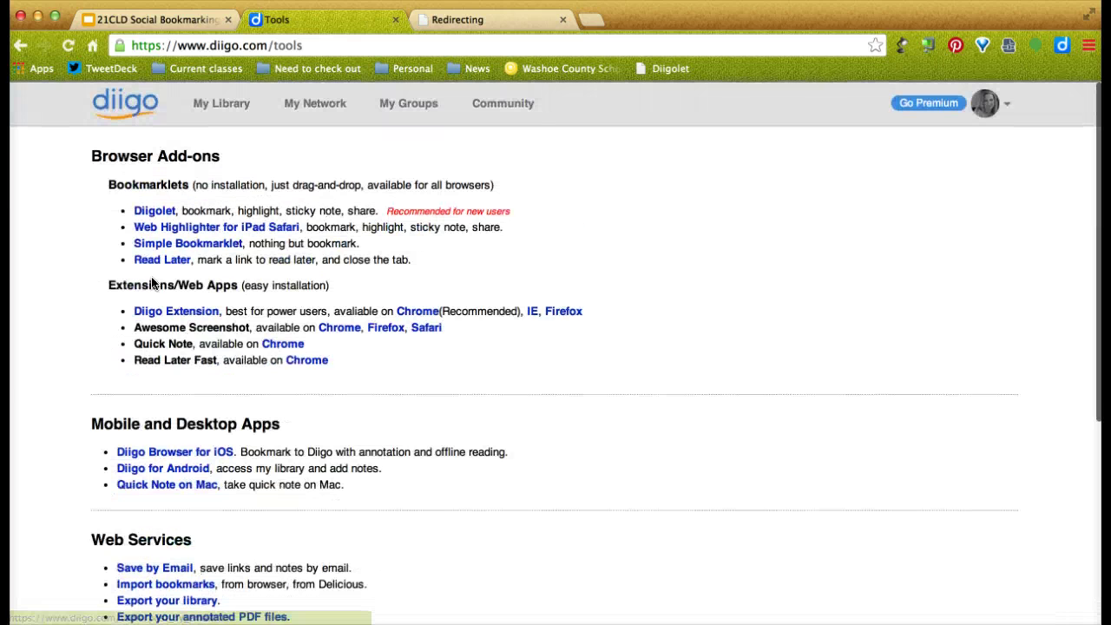
left_click(1012, 103)
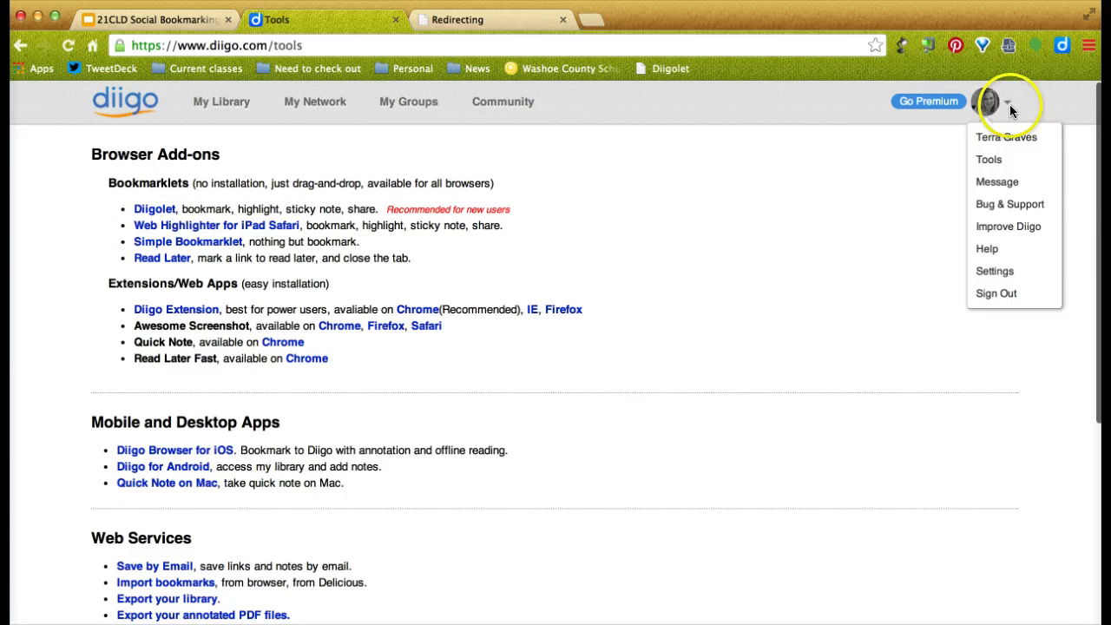
- Open the Diigo help site and scroll through its main page
left_click(991, 244)
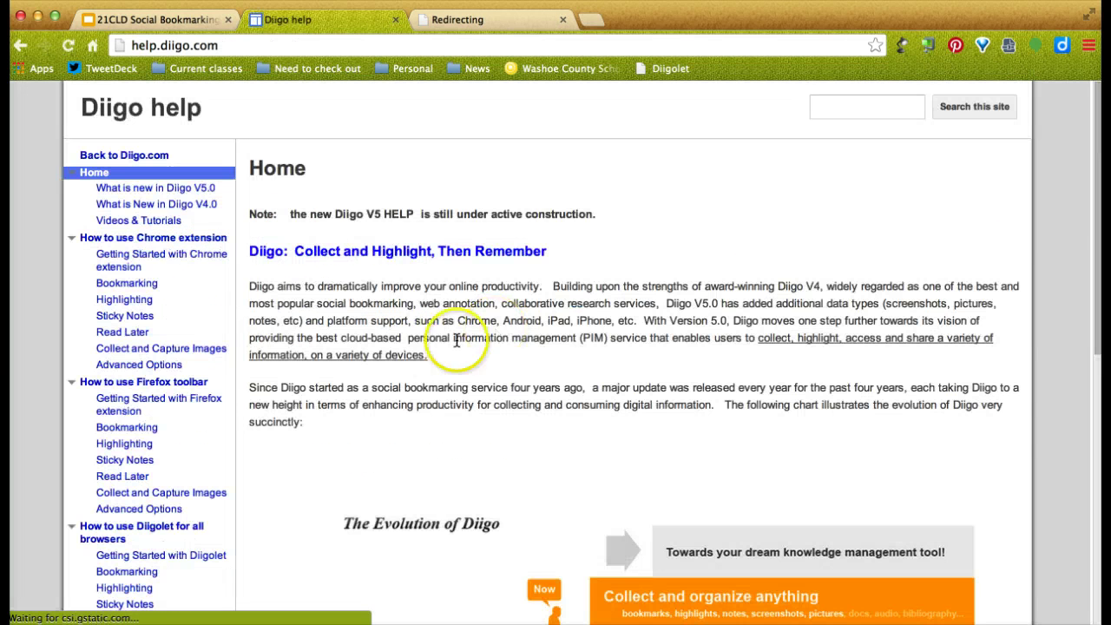
scroll(381, 321, "down", 3)
scroll(380, 319, "down", 3)
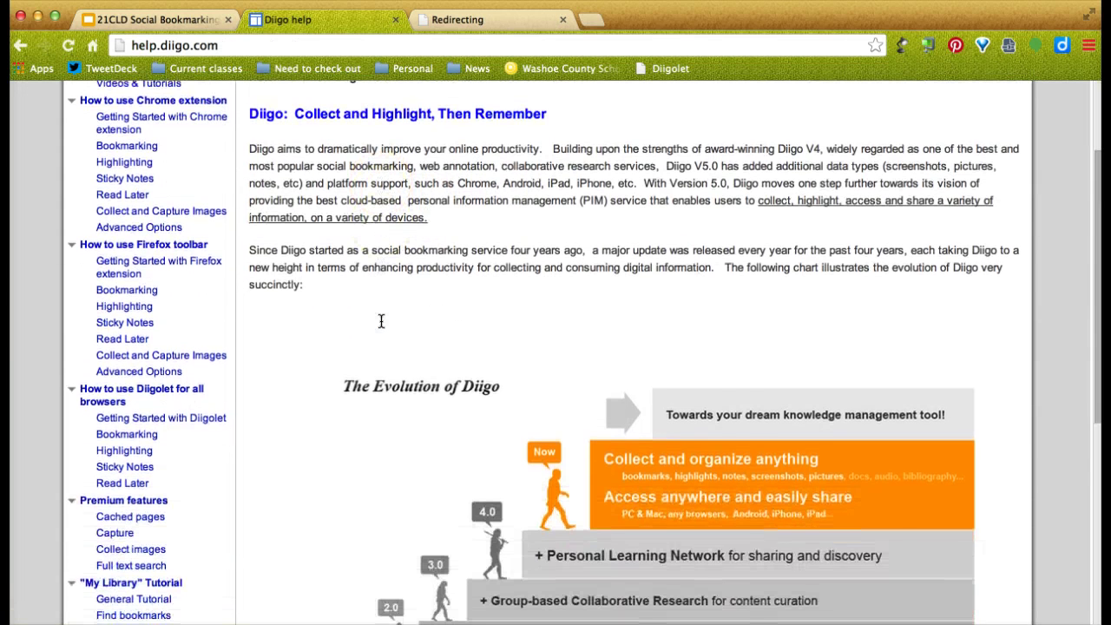
scroll(373, 321, "up", 5)
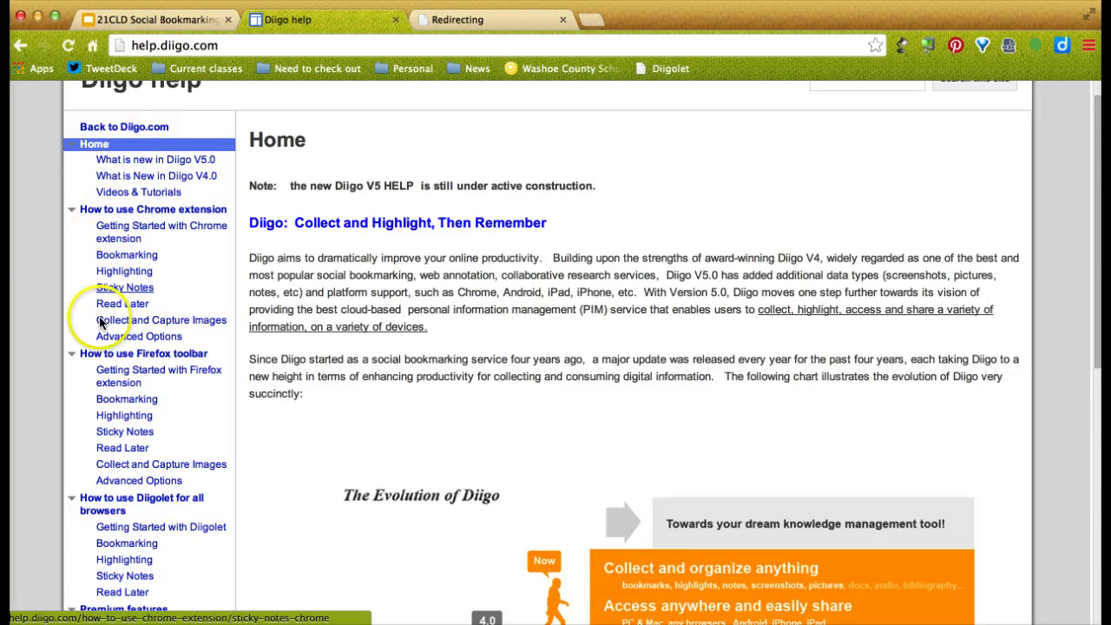
scroll(85, 373, "down", 1)
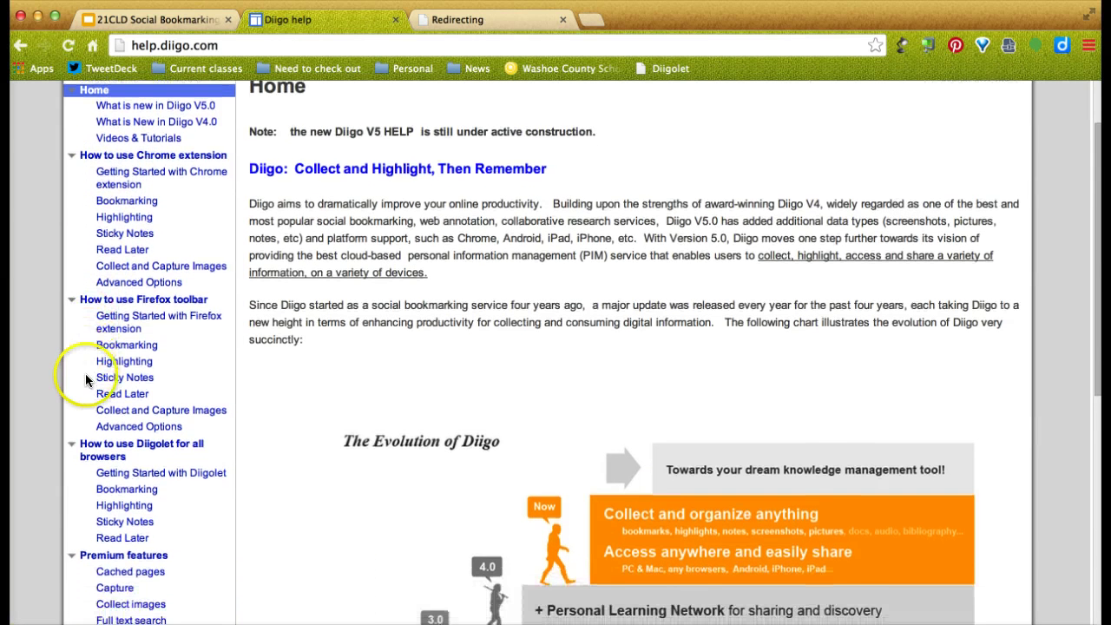
- Browse the Videos & Tutorials page's V5.0 and V4.0 overviews and older intro videos
left_click(158, 142)
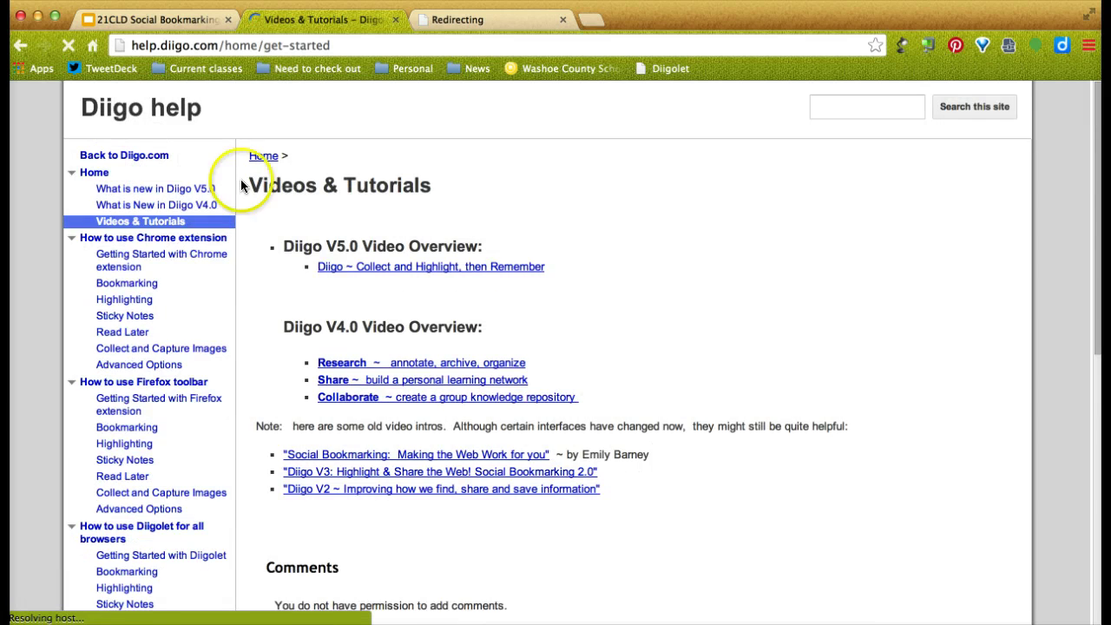
scroll(225, 356, "down", 6)
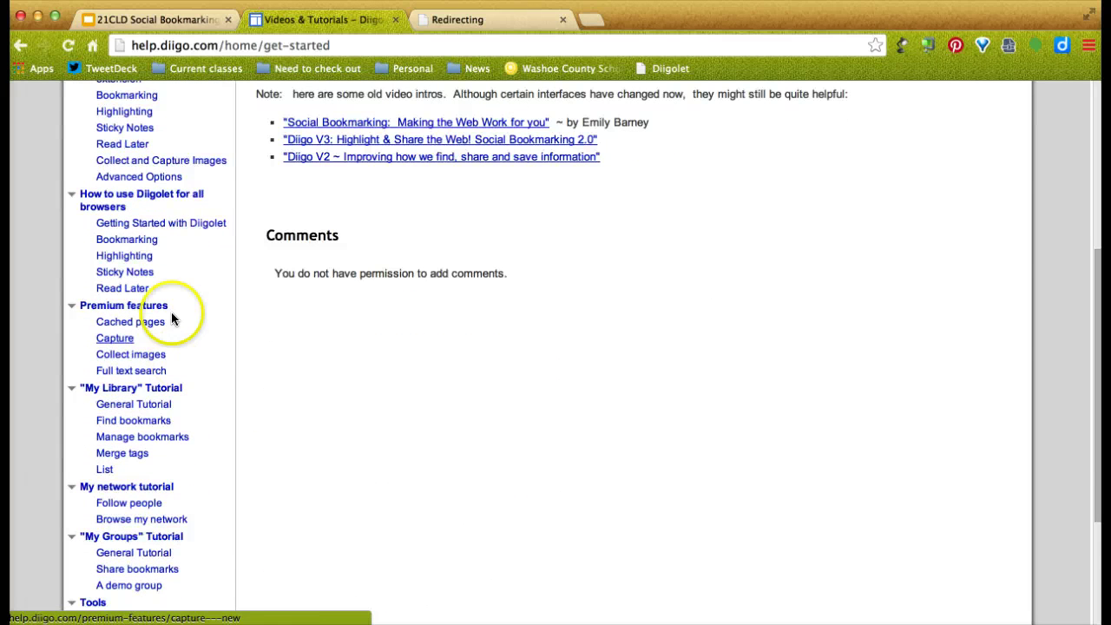
scroll(81, 521, "down", 1)
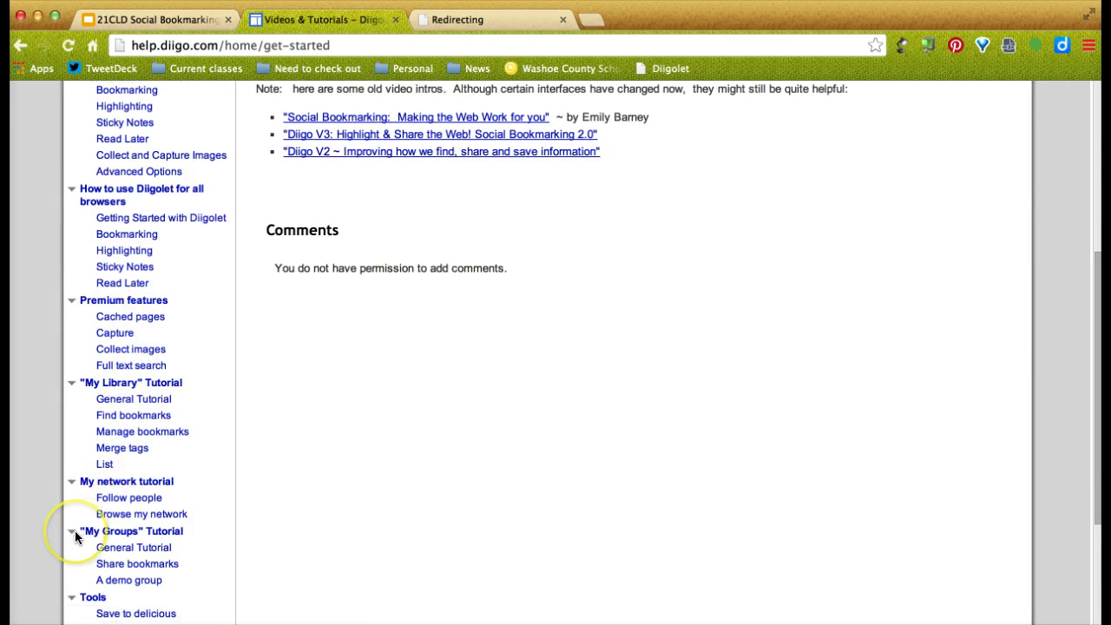
scroll(76, 536, "down", 4)
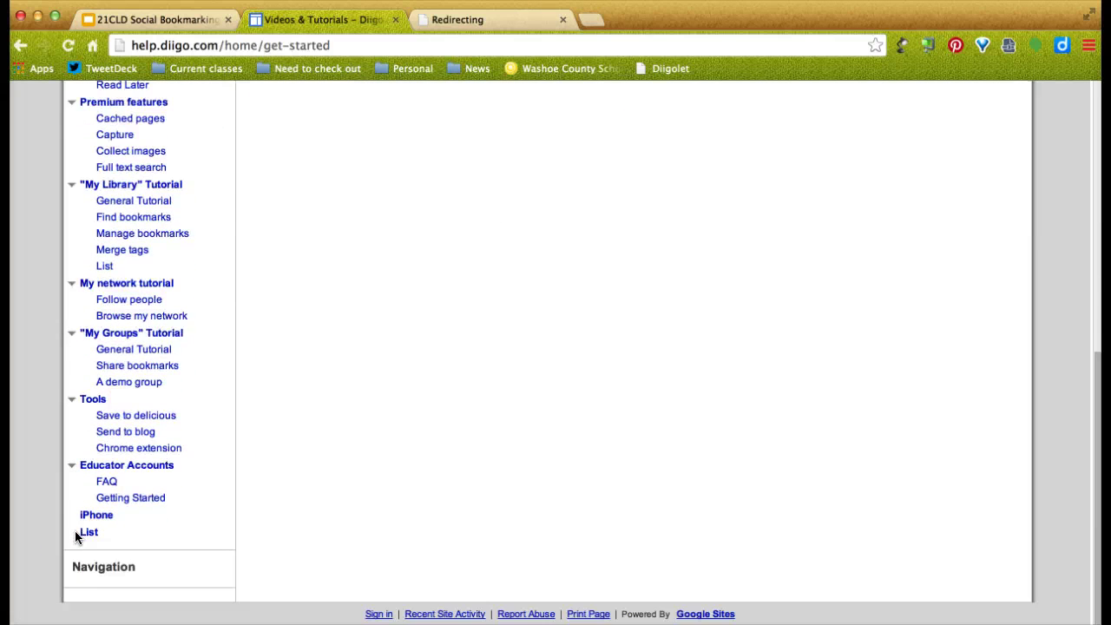
scroll(76, 536, "up", 10)
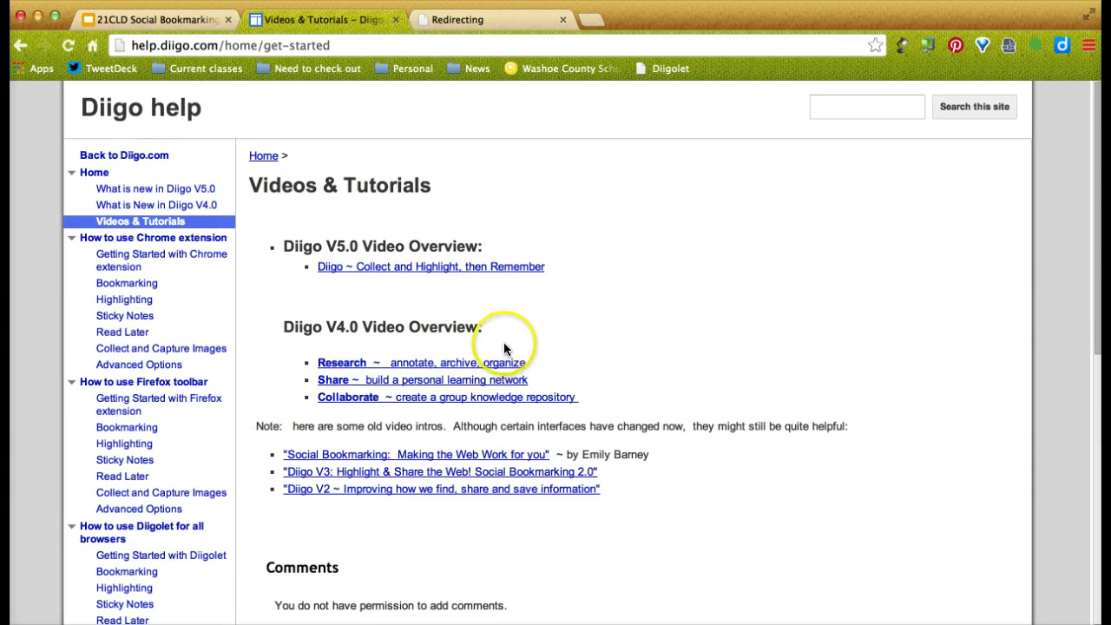
scroll(618, 383, "down", 1)
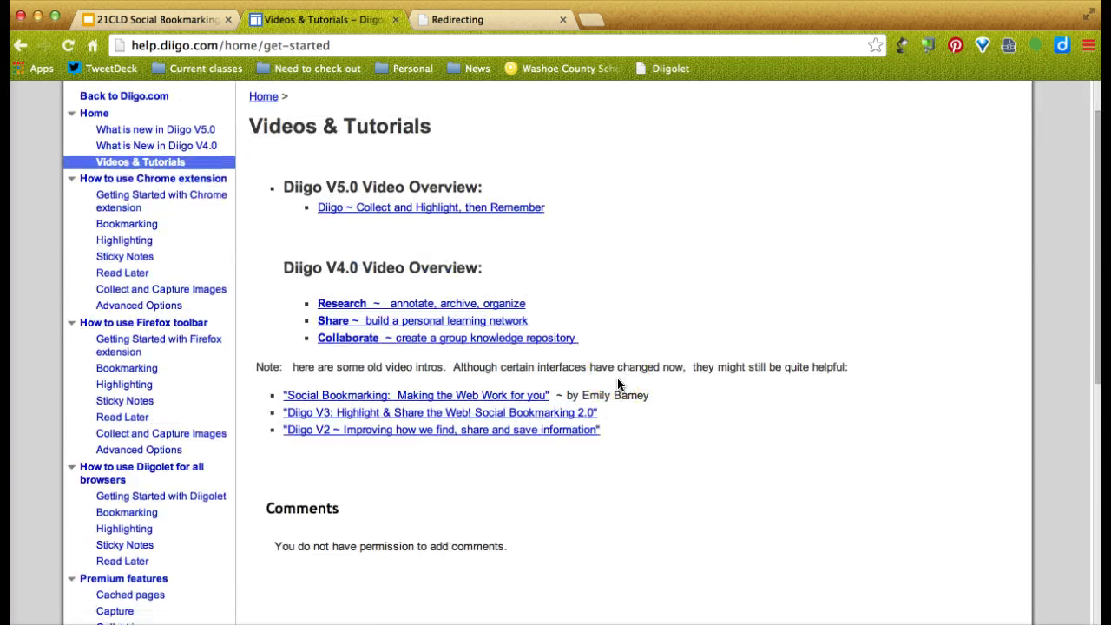
scroll(618, 384, "down", 2)
scroll(617, 385, "up", 3)
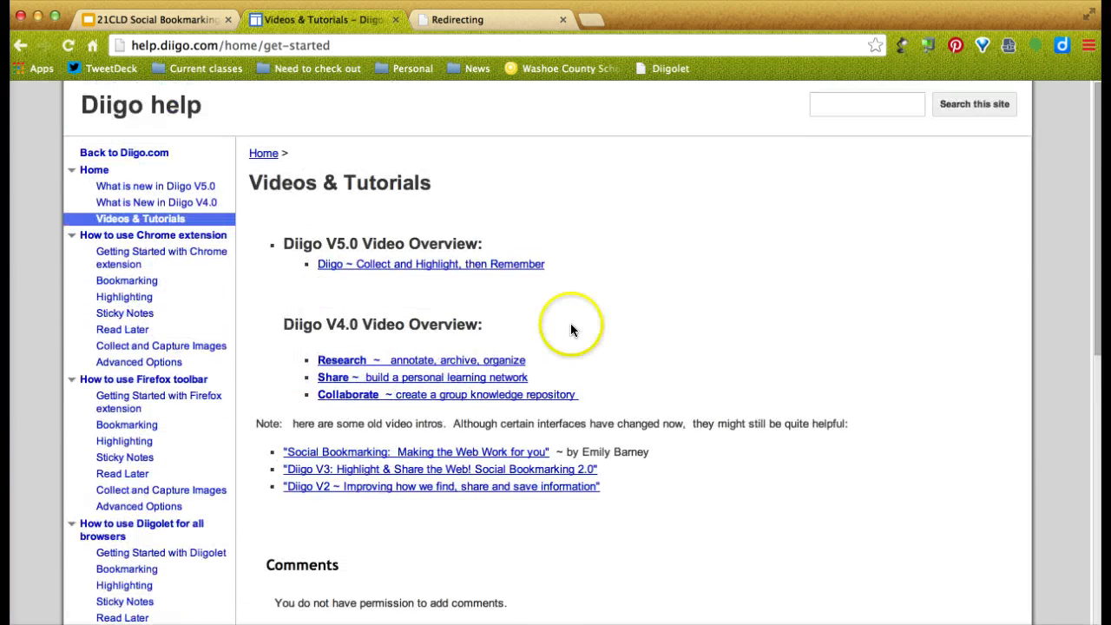
left_click(463, 19)
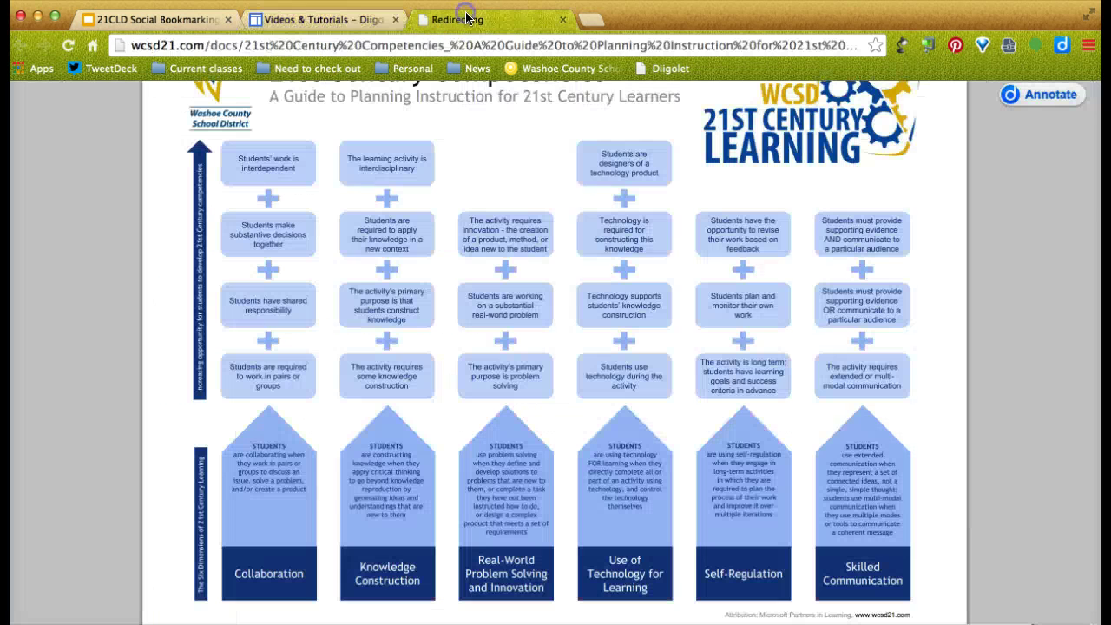
left_click(280, 21)
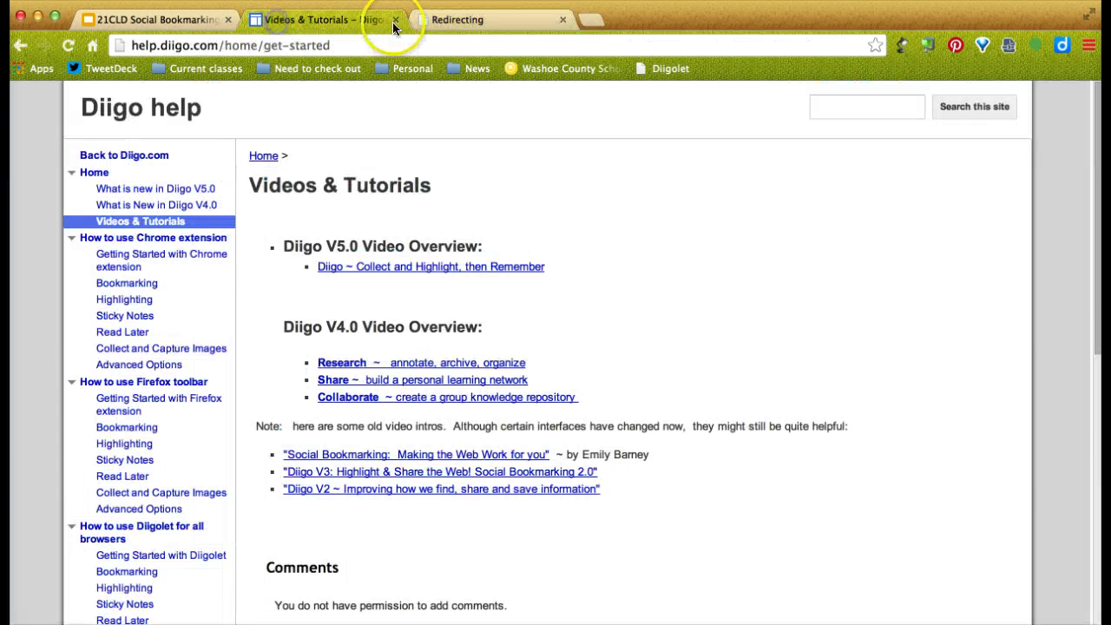
- Return to the 21CLD Social Bookmarking slides and advance to slide 16 on Pinterest
left_click(152, 19)
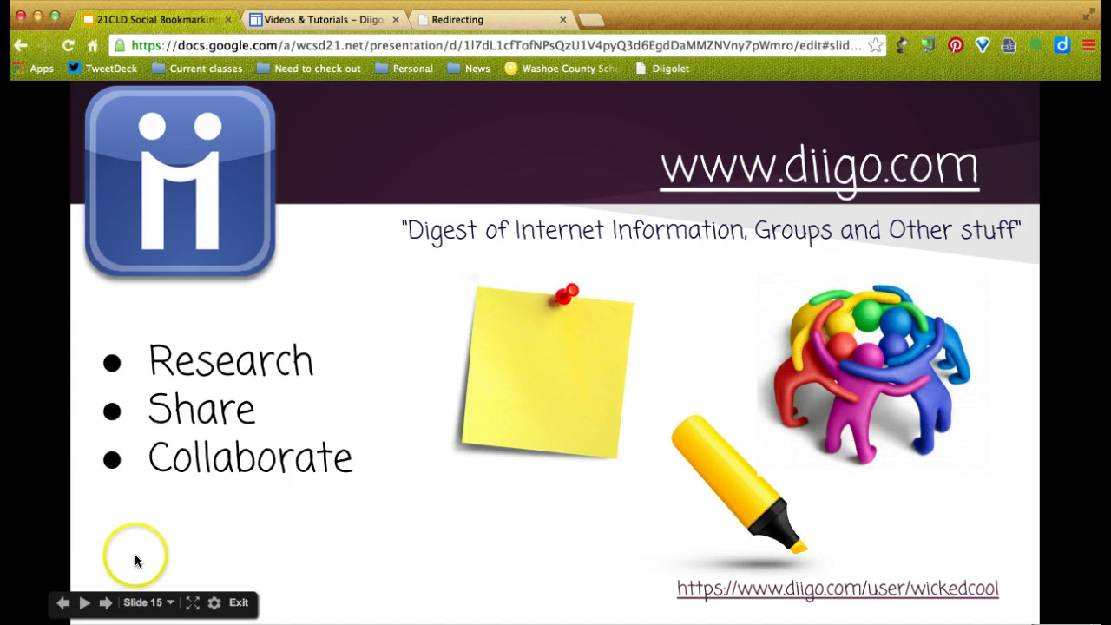
left_click(103, 604)
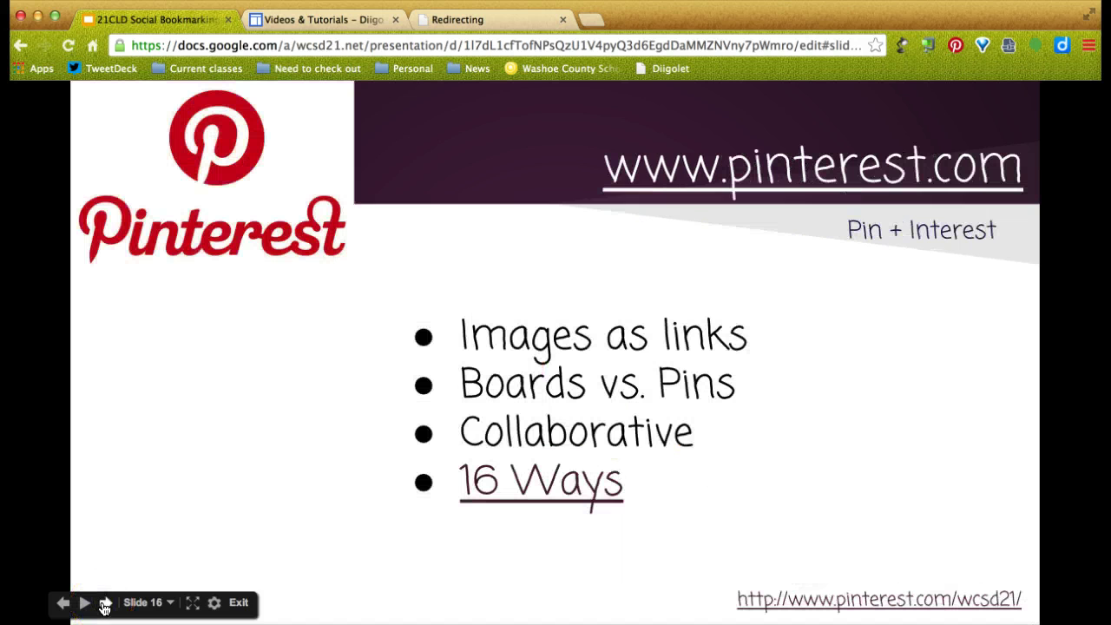